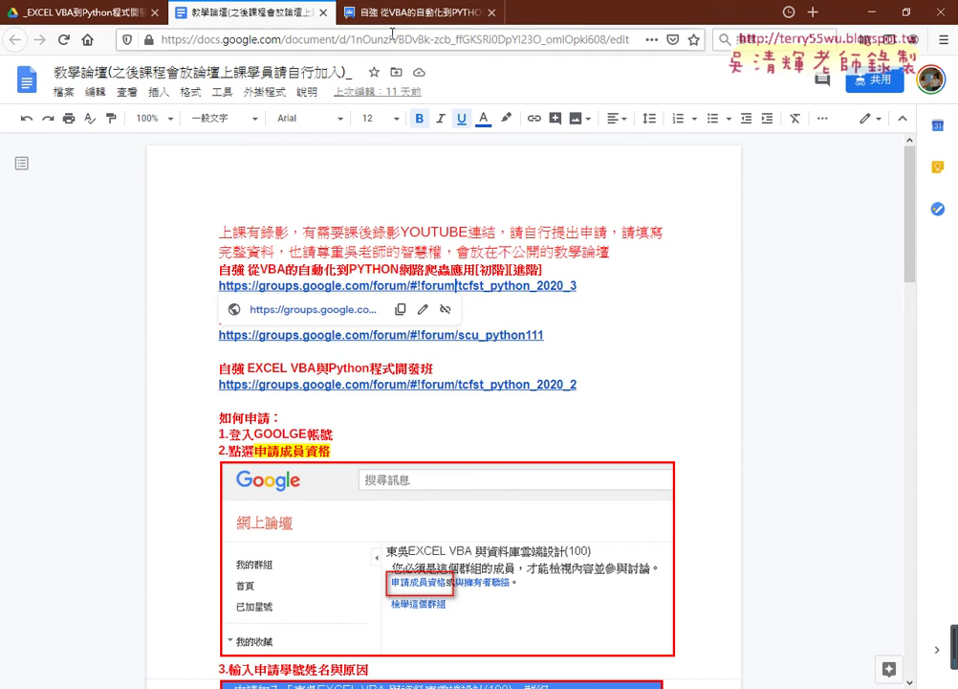
Switch to the browser tab showing the tcfst_python_2020_3 forum's four conversation threads
key("ctrl+Tab")
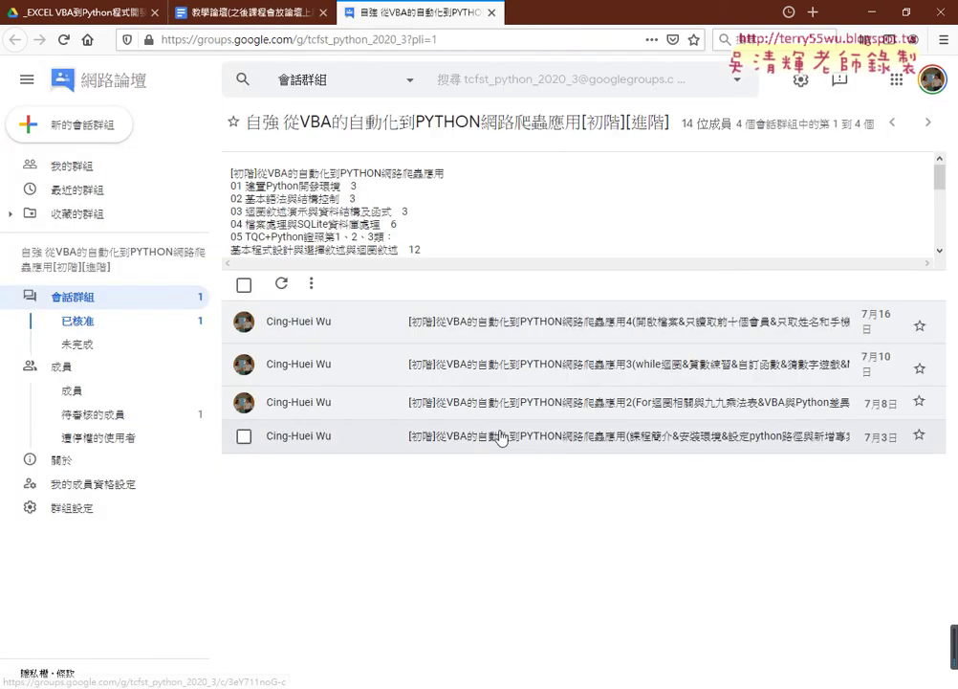
Open the first conversation in the list, the 爬蟲應用4 lesson 4 post
left_click(534, 330)
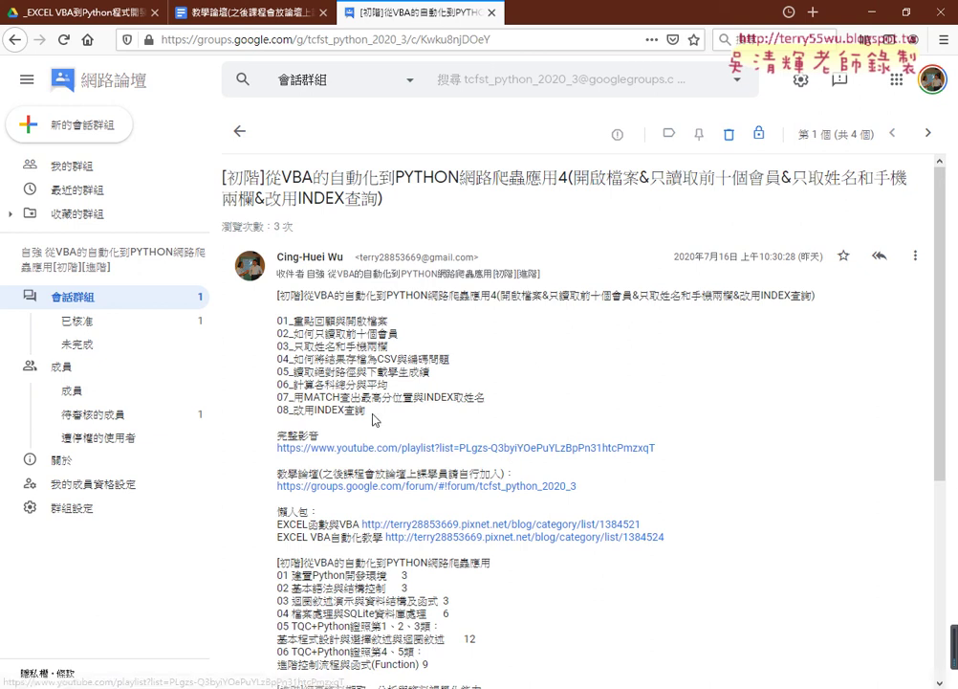
Select the topic lines from 01_重點回顧與開啟檔案 to 08_改用INDEX查詢 in the post body
mouse_move(402, 412)
left_mouse_down()
mouse_move(291, 366)
mouse_move(278, 320)
left_mouse_up()
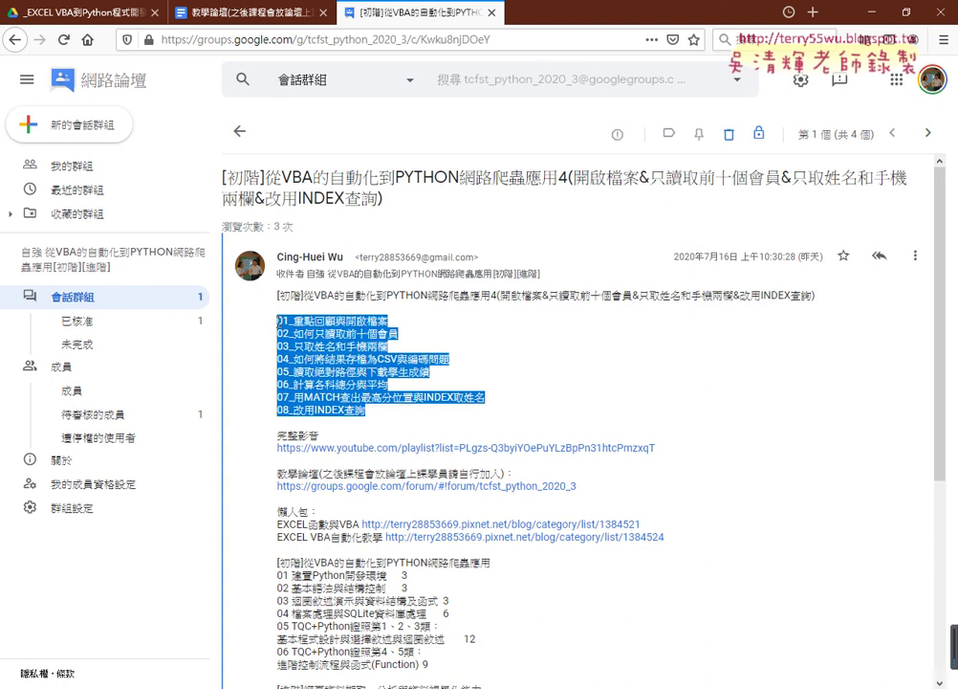
Deselect the highlighted 01–08 topic lines in the lesson 4 post
left_click(449, 351)
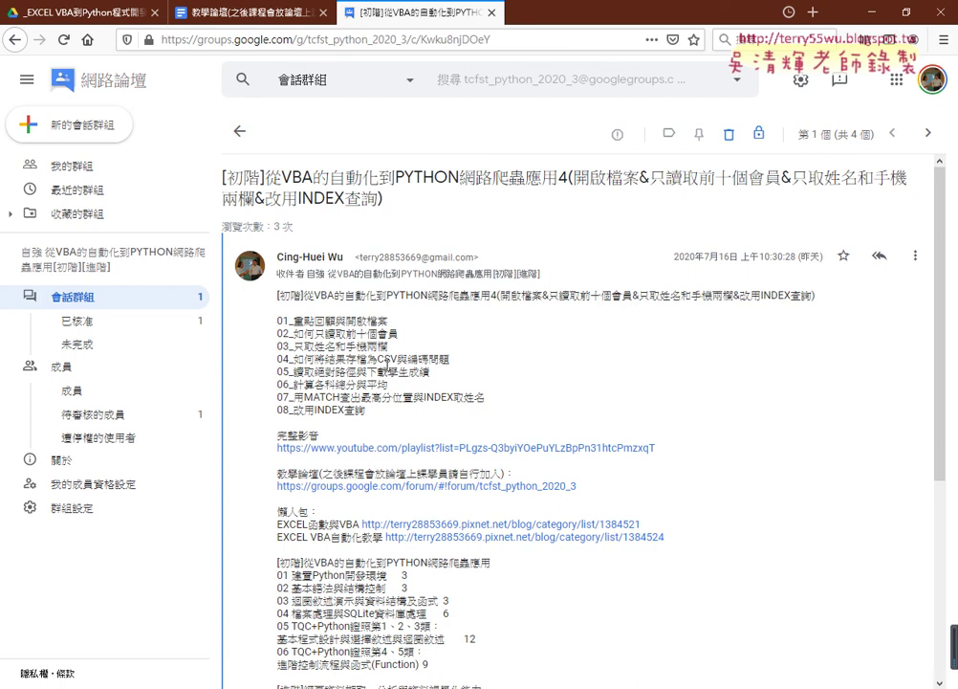
Highlight 開啟檔案, 十個會員 and 姓名和手機兩欄 in the topics, then open the YouTube playlist and return
left_click_drag(346, 322, 390, 321)
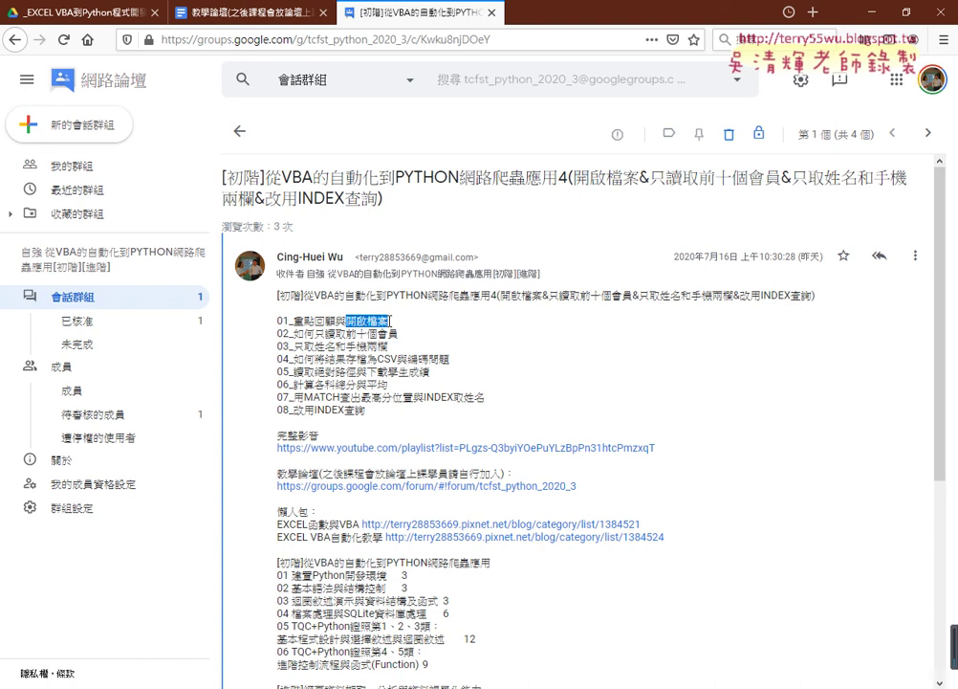
left_click_drag(356, 334, 400, 335)
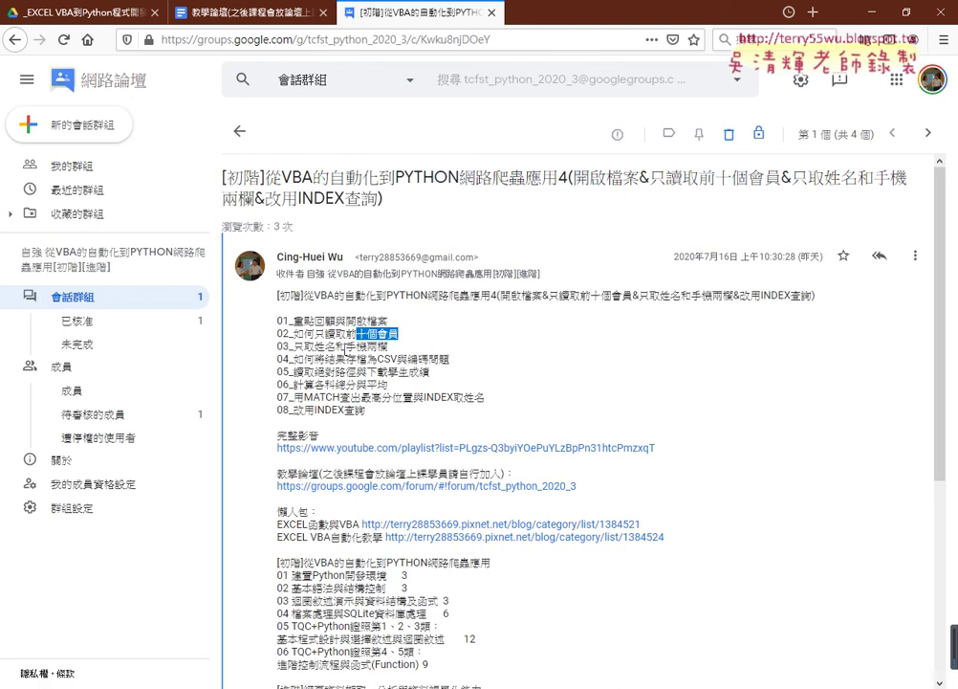
left_click_drag(347, 346, 388, 347)
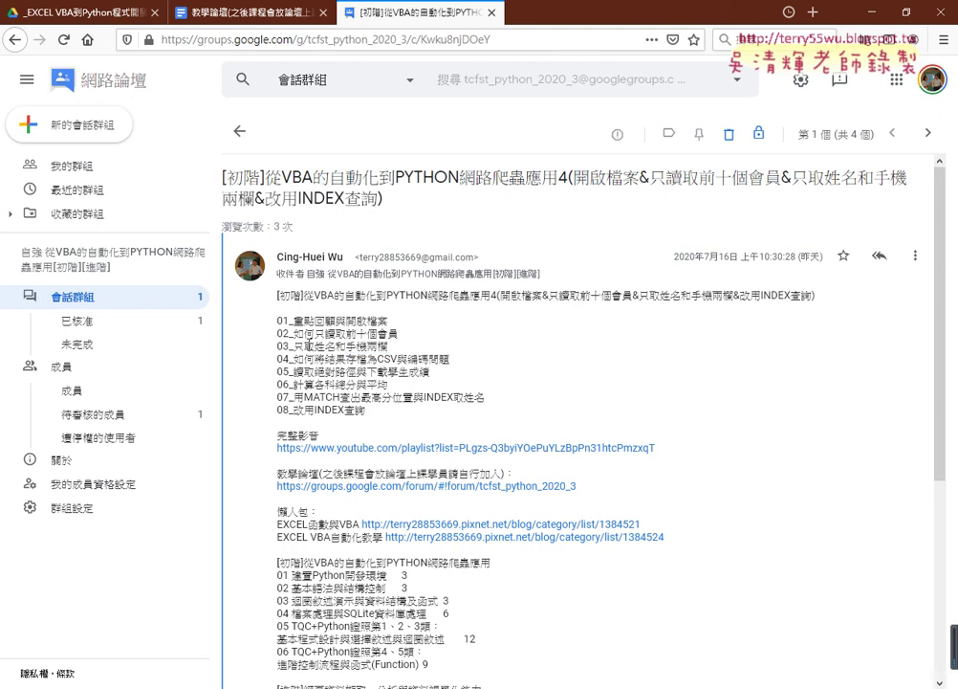
left_click(391, 350)
left_click_drag(391, 350, 315, 346)
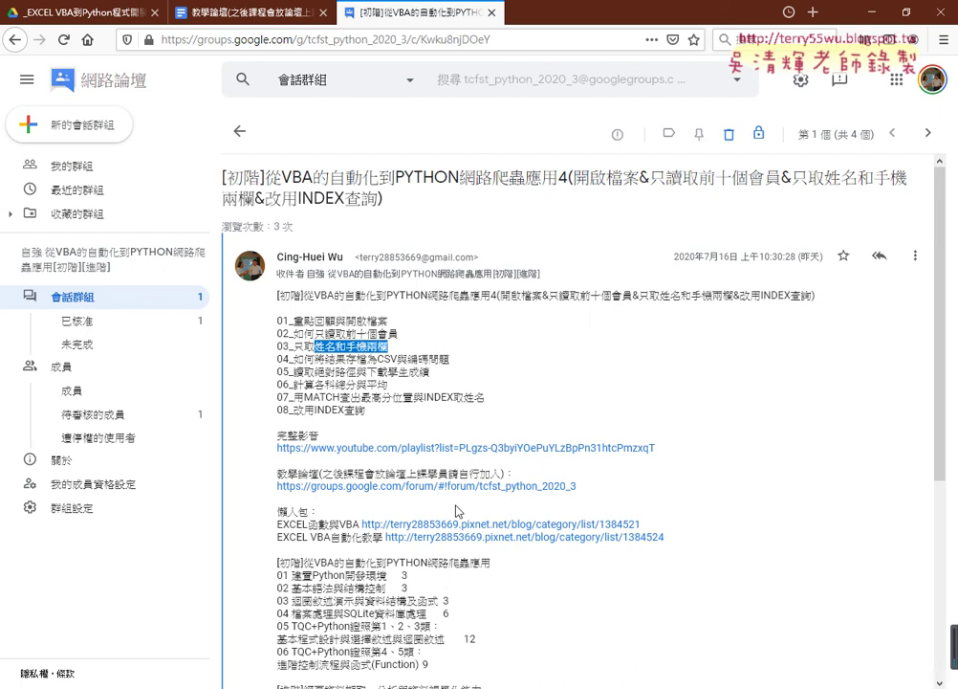
left_click(513, 448)
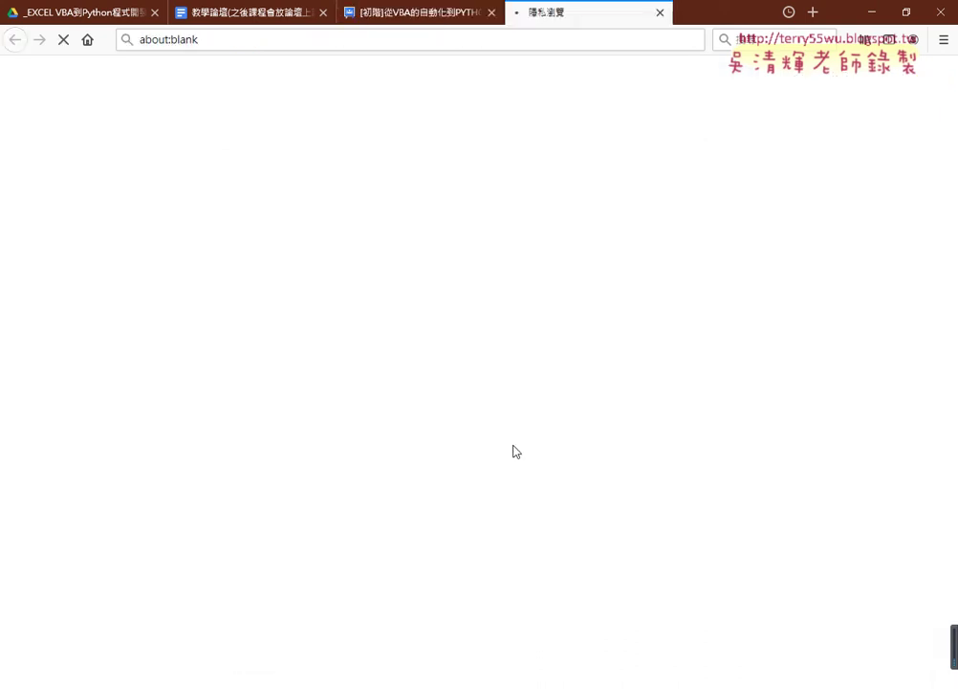
left_click(402, 13)
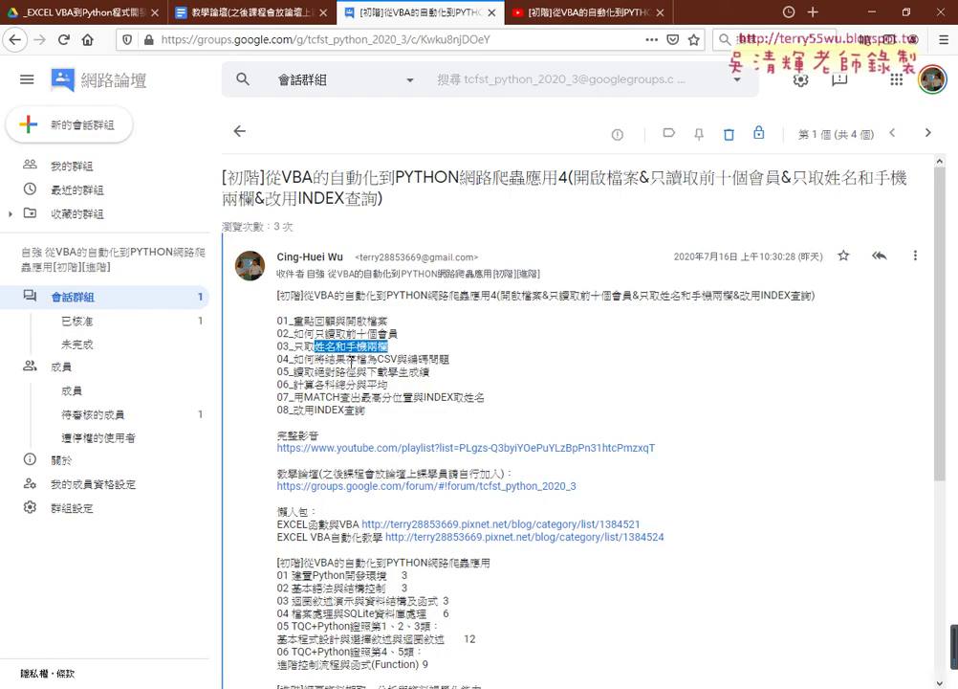
left_click_drag(347, 358, 365, 359)
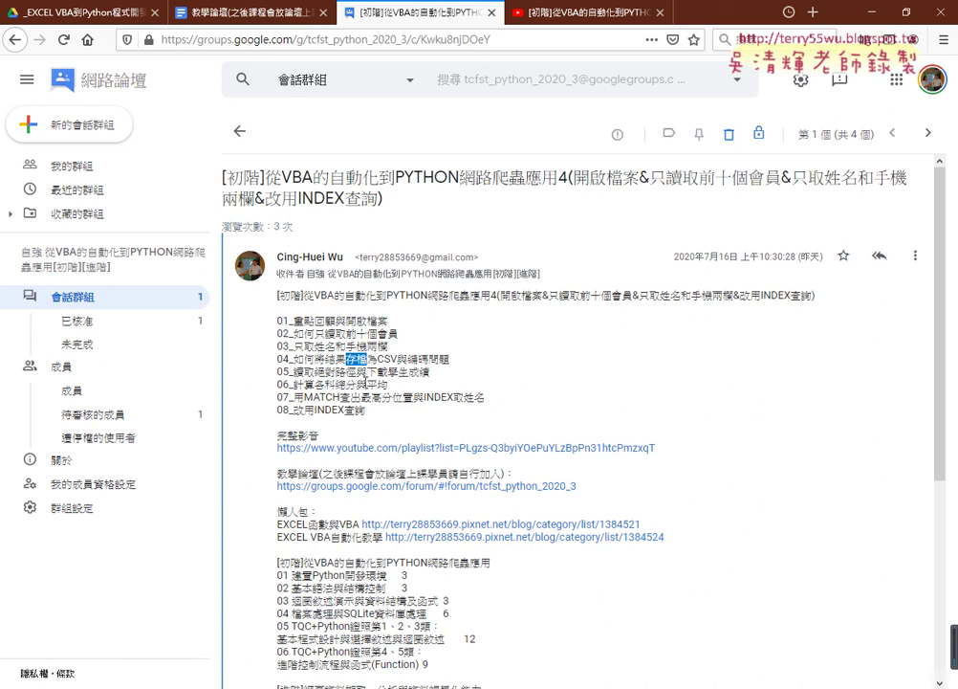
left_click_drag(292, 371, 356, 371)
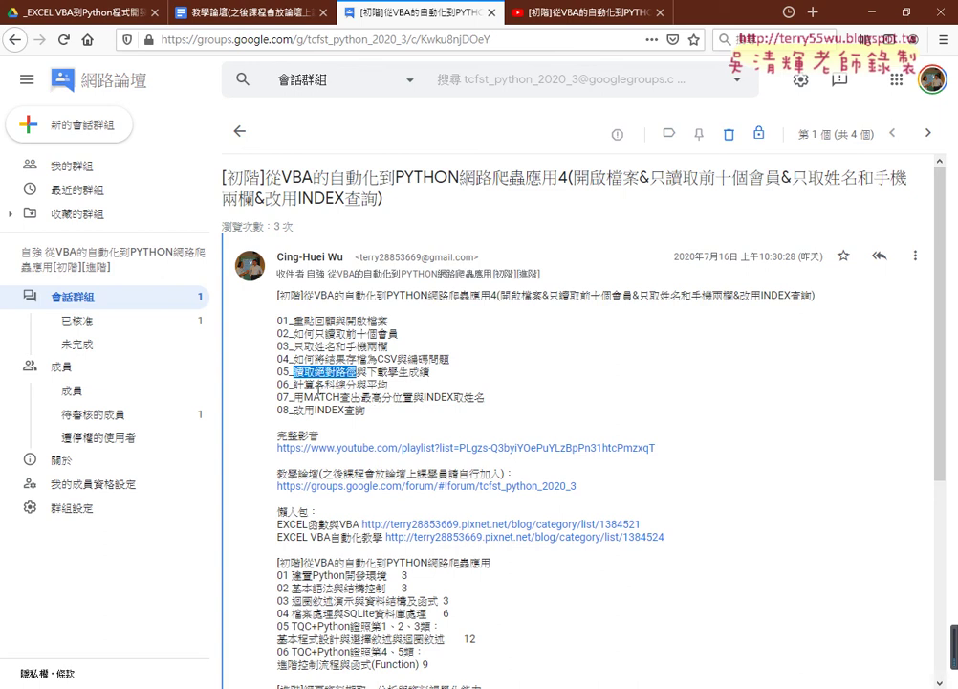
left_click_drag(367, 372, 431, 379)
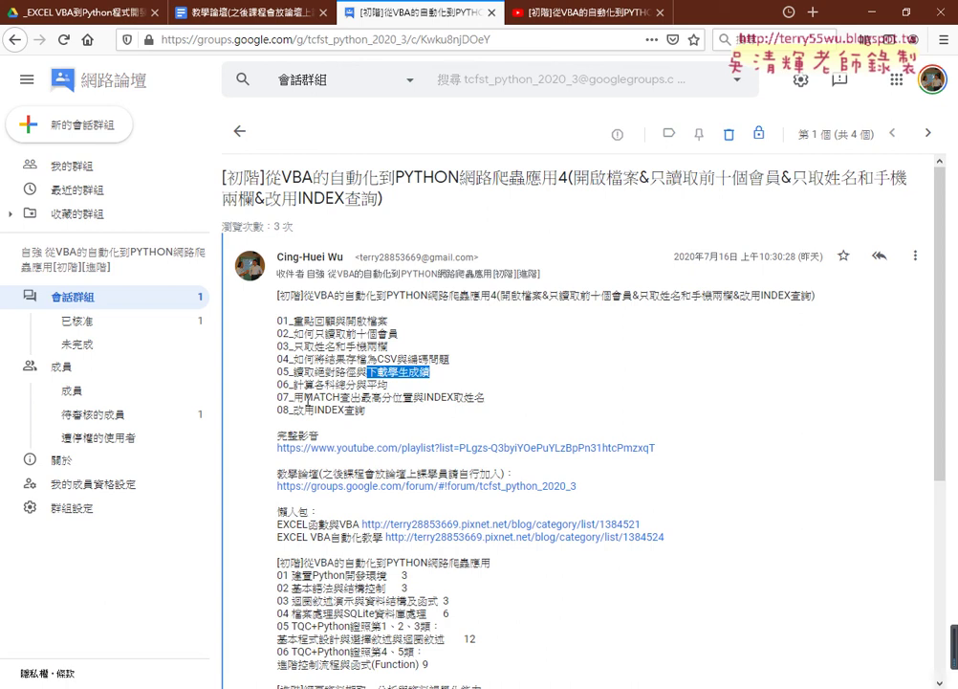
left_click(304, 396)
left_click_drag(304, 396, 486, 400)
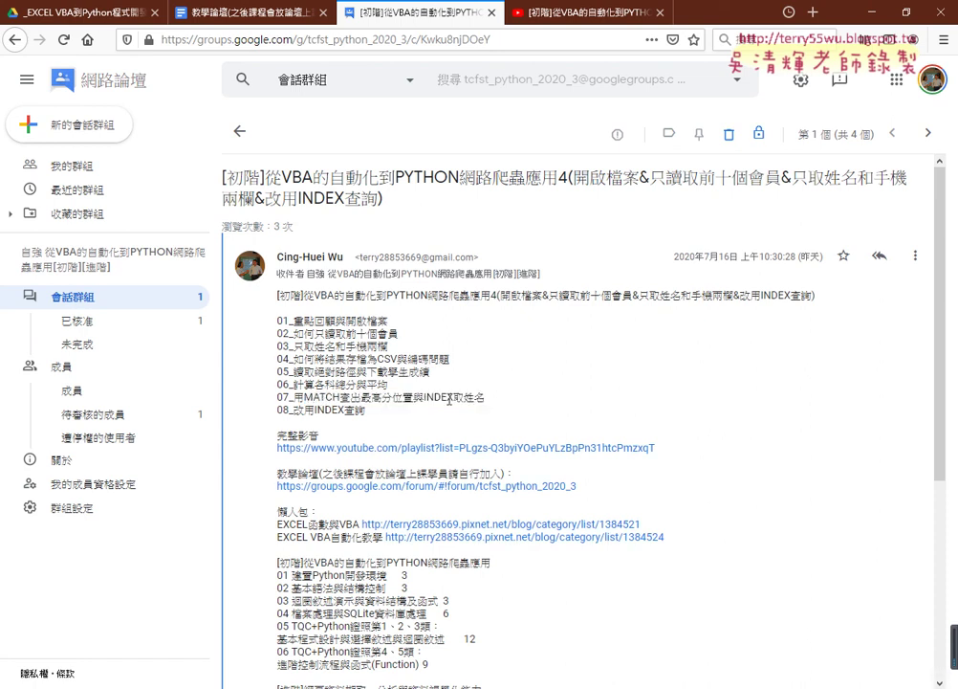
left_click_drag(424, 397, 510, 403)
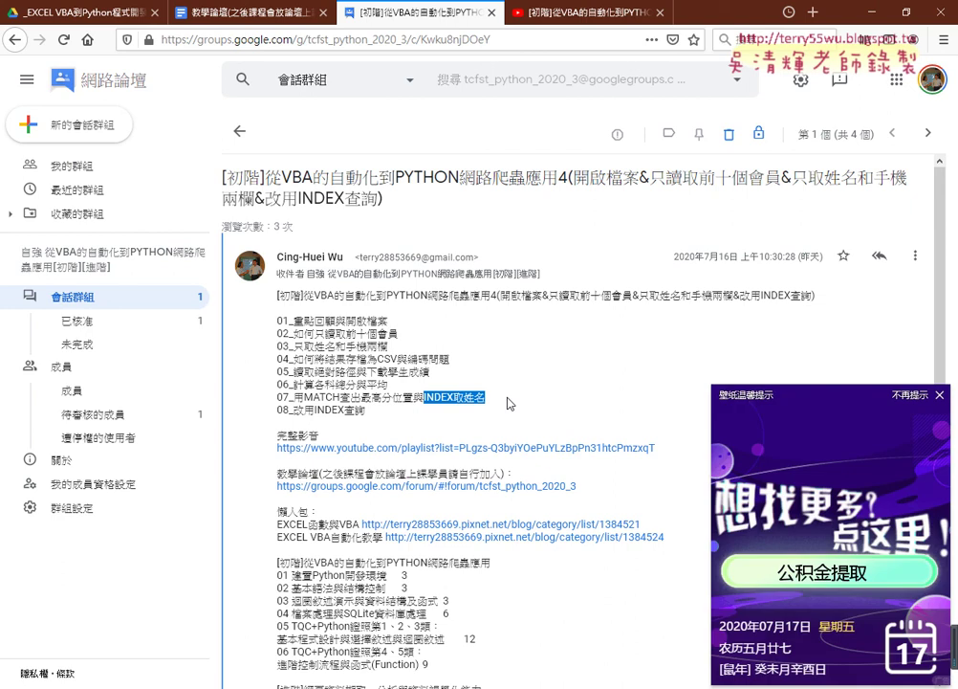
left_click(939, 394)
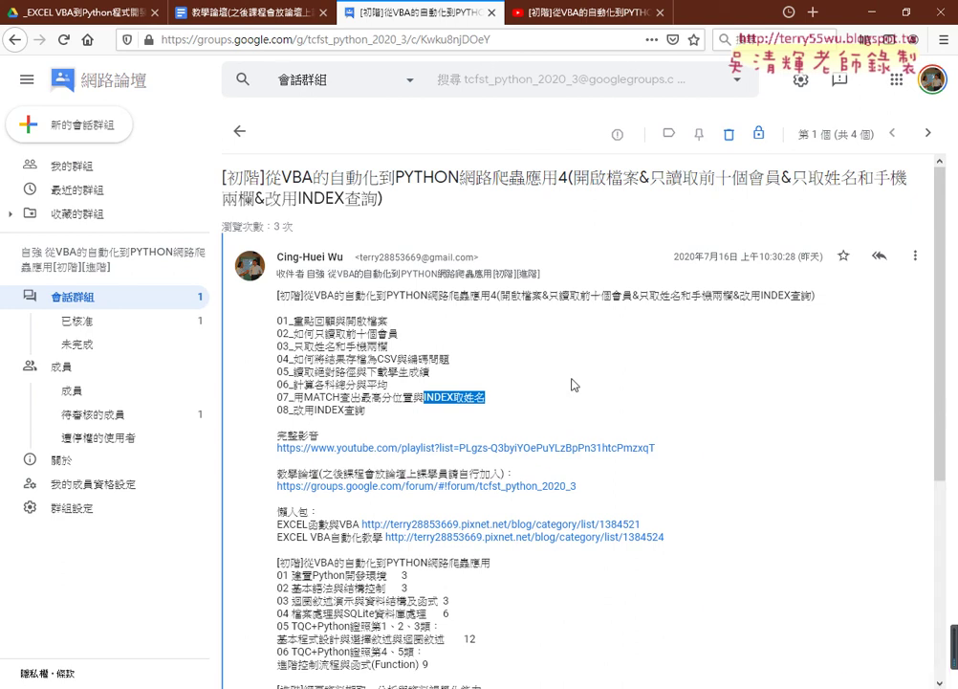
In Eclipse, highlight max(B), B.index, then A[B.index(max(B))] on line 15, and return to the forum
key("alt+Tab")
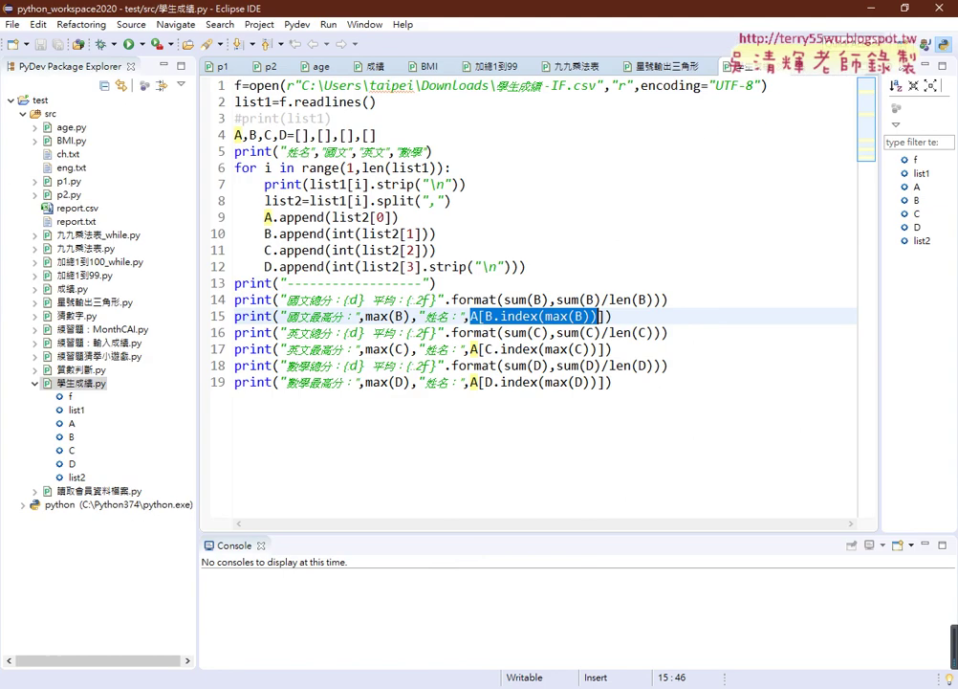
left_click(579, 384)
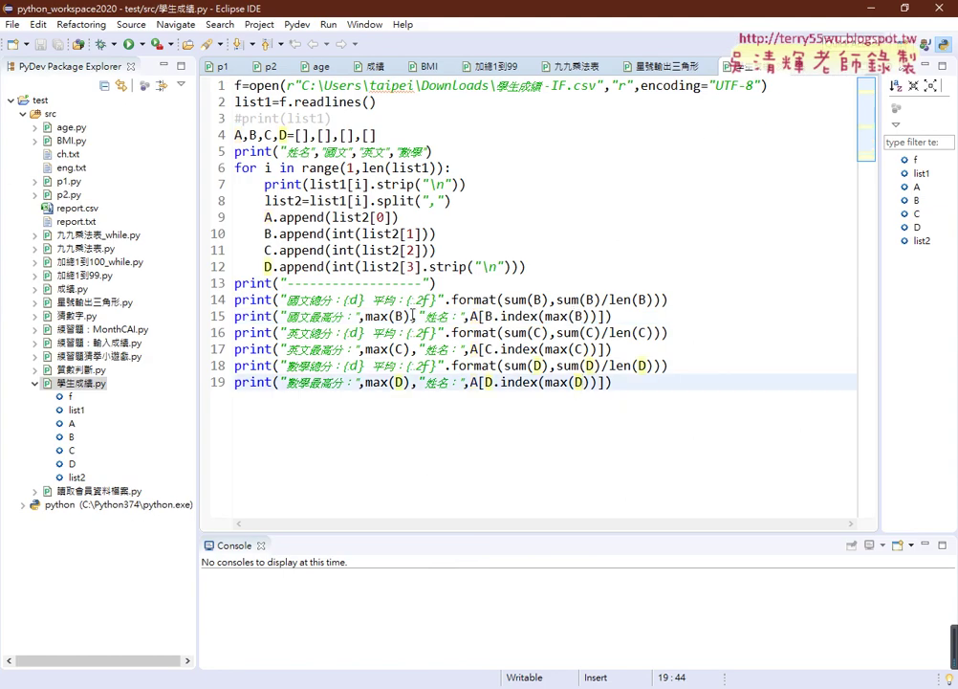
left_click_drag(412, 317, 367, 317)
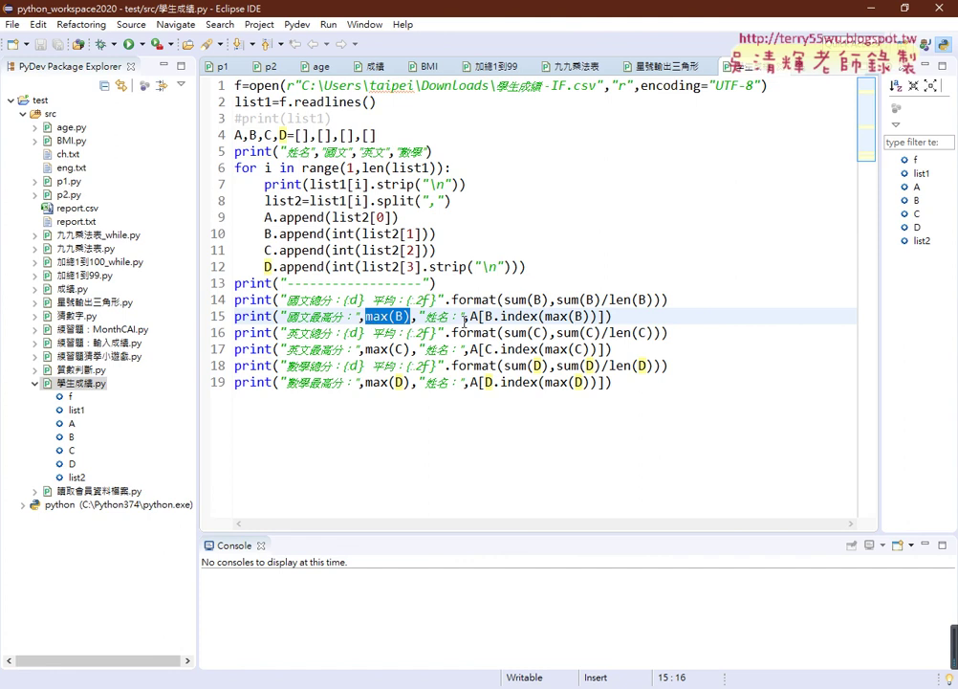
left_click(469, 316)
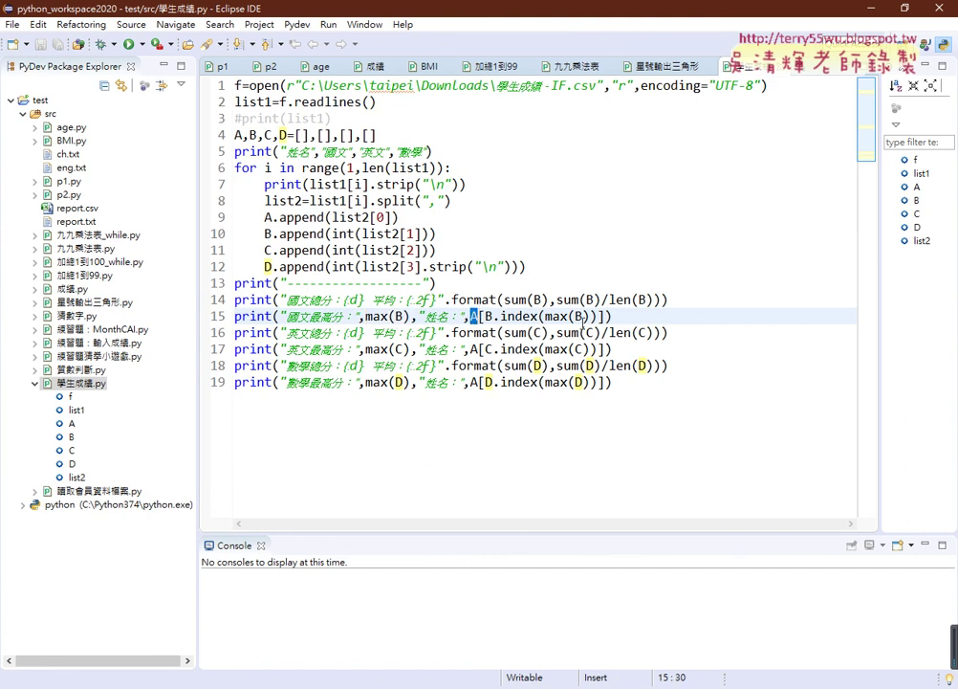
left_click(478, 317)
left_click_drag(486, 316, 538, 317)
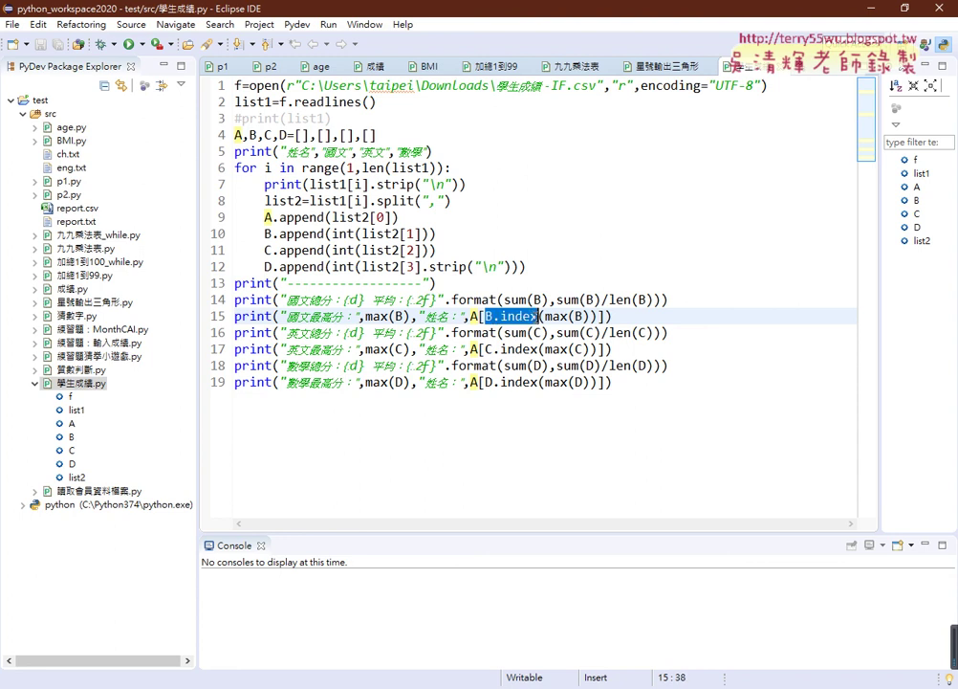
mouse_move(544, 317)
left_mouse_down()
mouse_move(590, 316)
mouse_move(485, 317)
left_mouse_up()
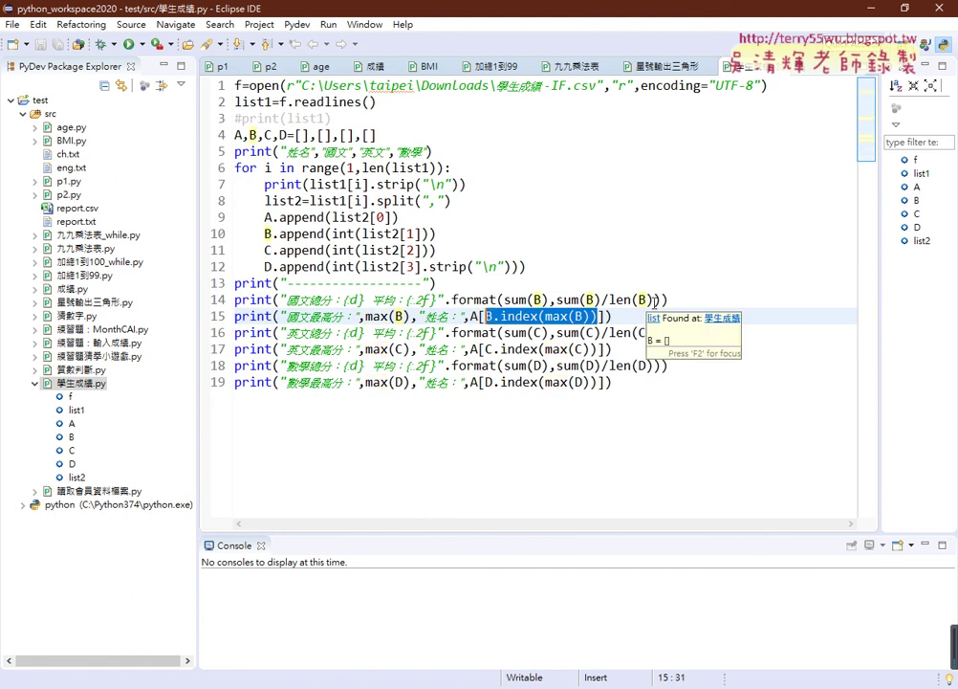
mouse_move(643, 300)
left_click_drag(470, 316, 607, 316)
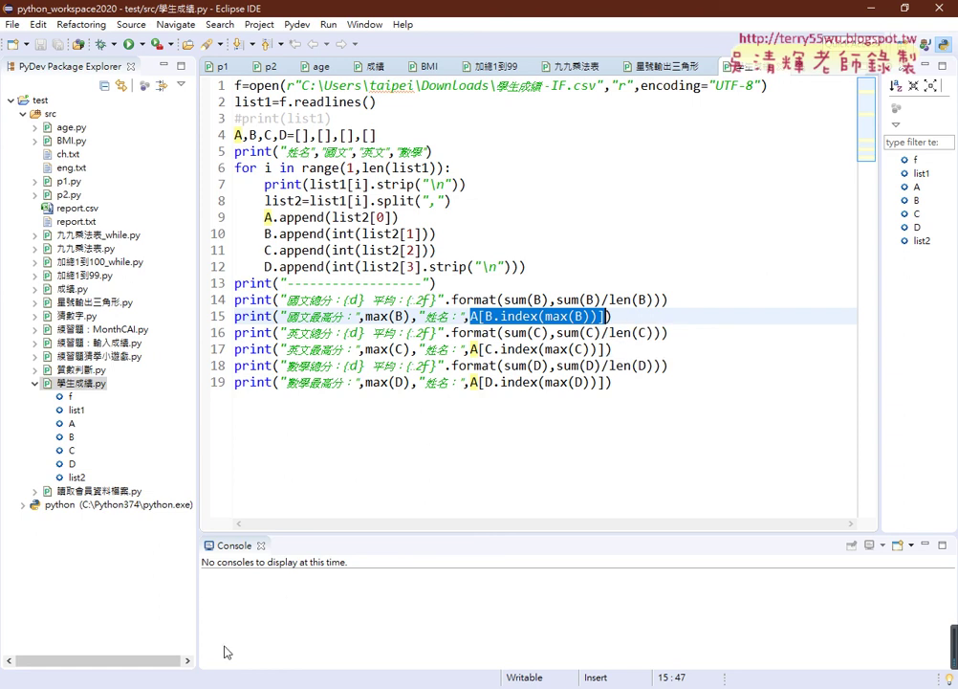
key("alt+Tab")
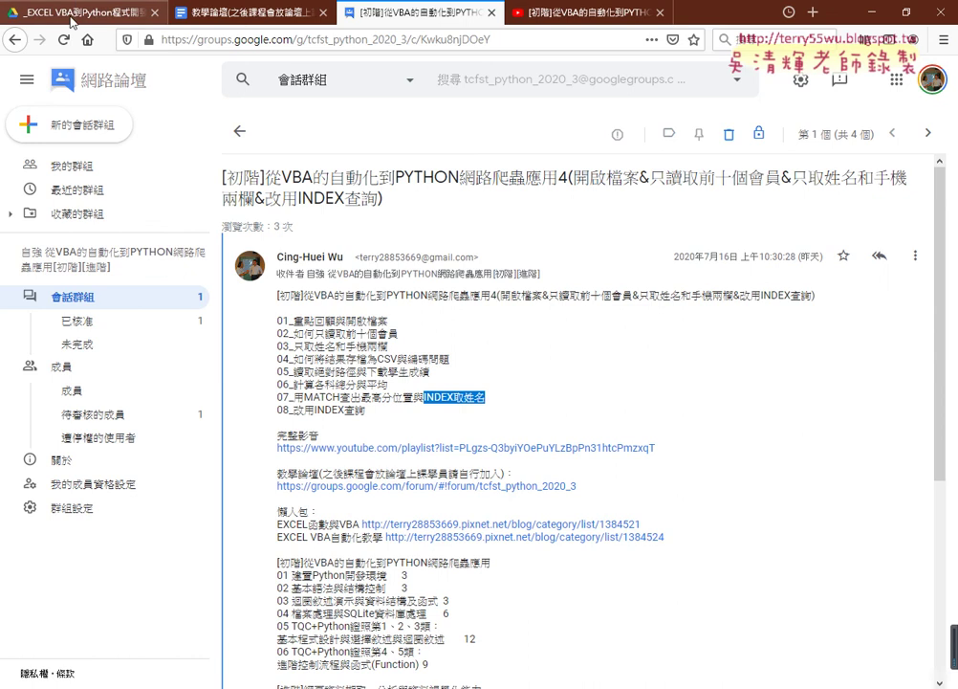
In Drive's _雲端白板 folder, open the 05_串列、字典與檔案與資料庫處理 Google Doc
left_click(60, 12)
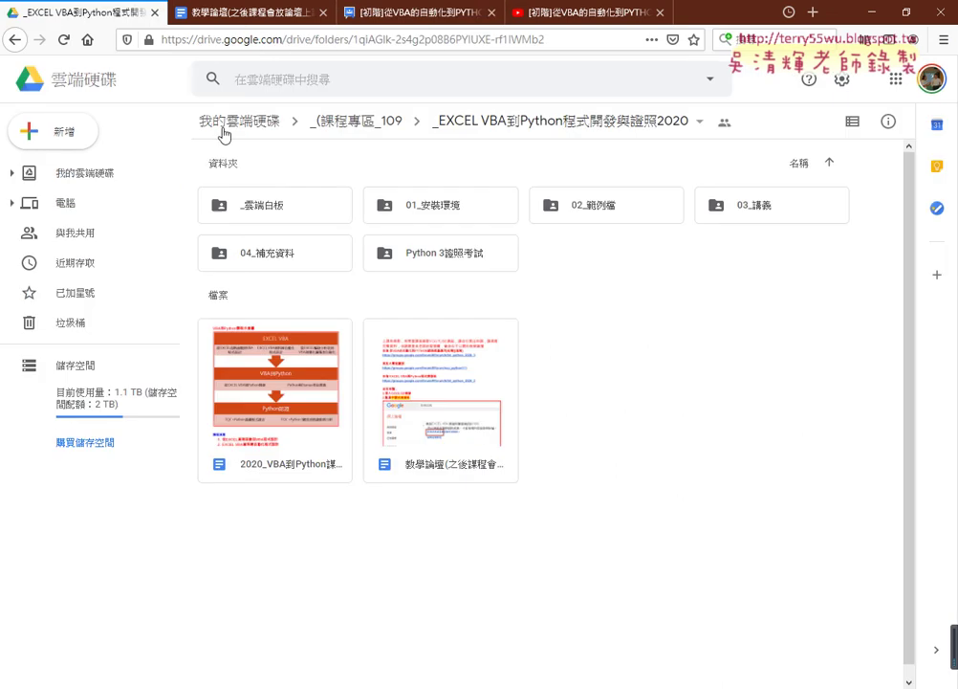
double_click(291, 206)
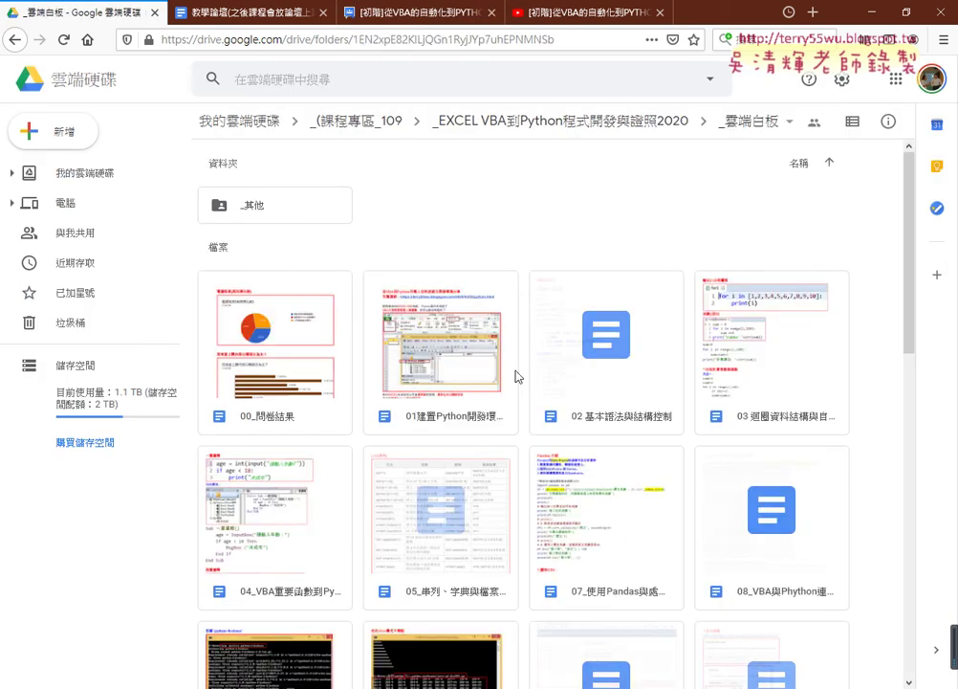
left_click(455, 543)
double_click(455, 542)
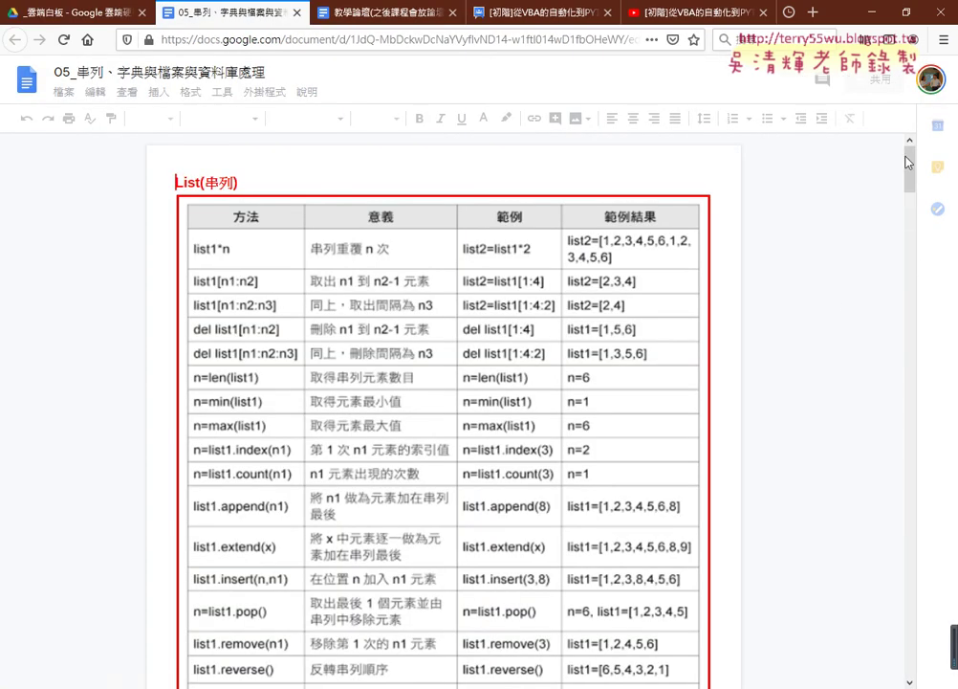
Scroll the lecture notes to the os module and 合併全省郵局資料 sections, then return to Drive
left_click_drag(910, 177, 905, 458)
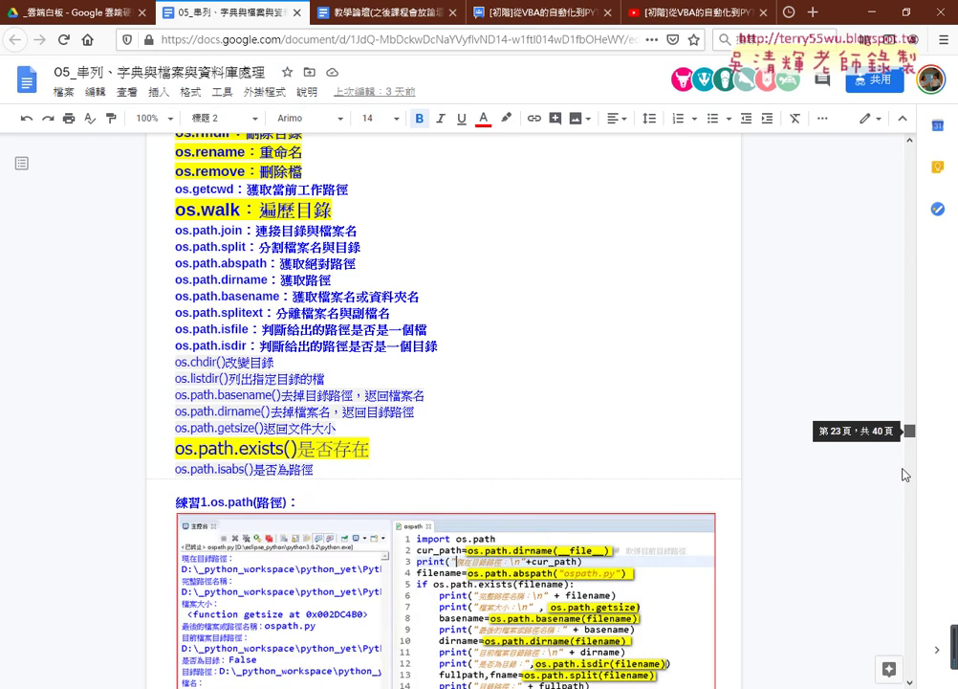
left_click_drag(907, 474, 906, 452)
scroll(776, 379, "up", 4)
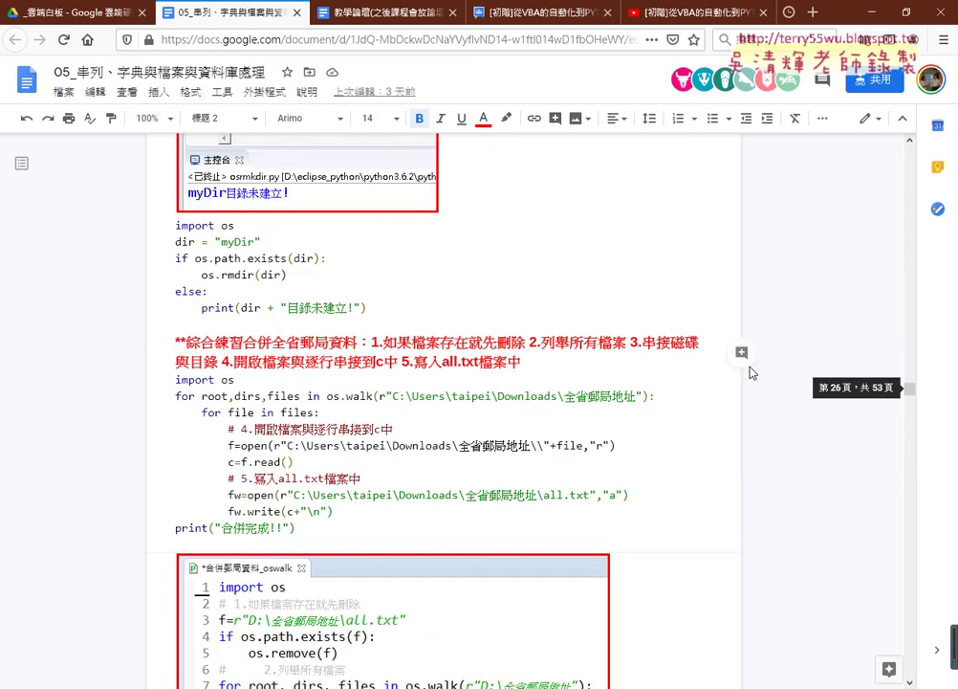
scroll(749, 354, "up", 1)
scroll(751, 370, "up", 2)
scroll(709, 338, "up", 2)
scroll(685, 321, "up", 2)
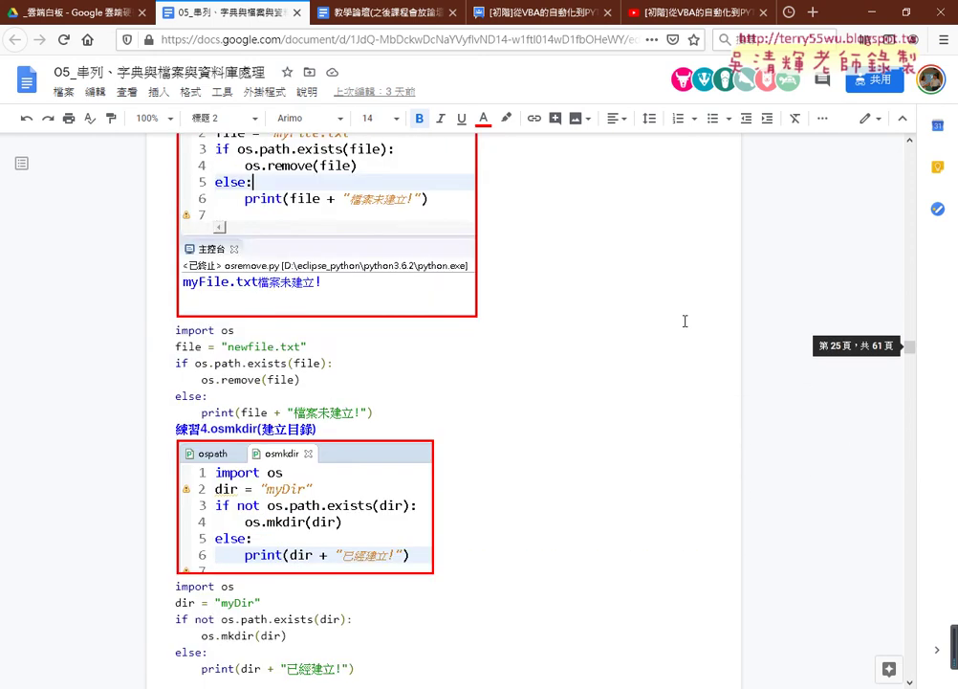
scroll(685, 322, "down", 5)
scroll(685, 321, "down", 1)
scroll(685, 322, "down", 1)
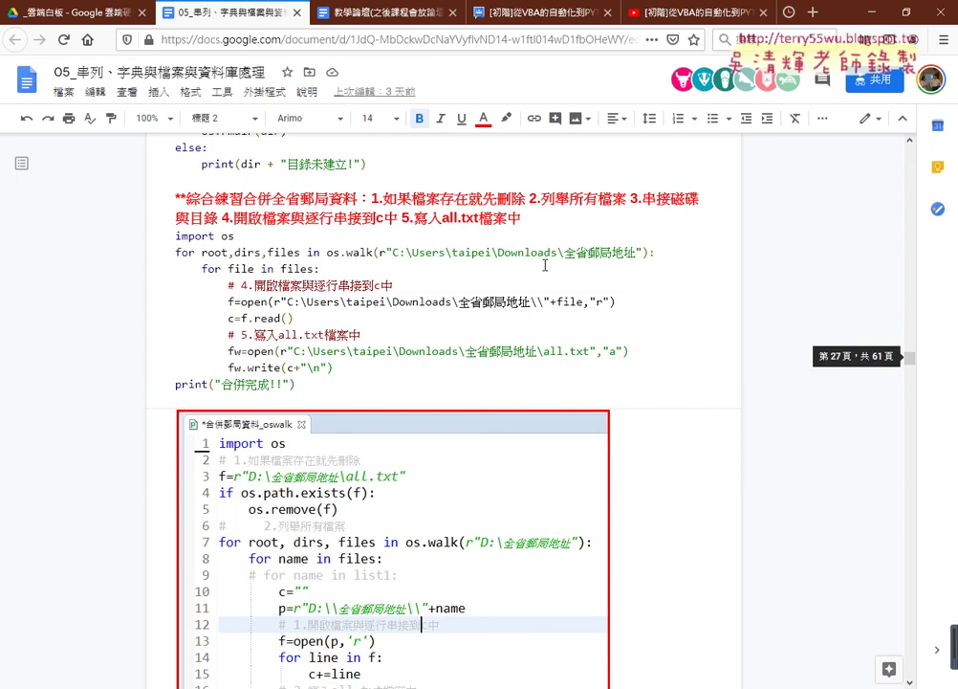
scroll(450, 243, "up", 5)
scroll(450, 243, "up", 5)
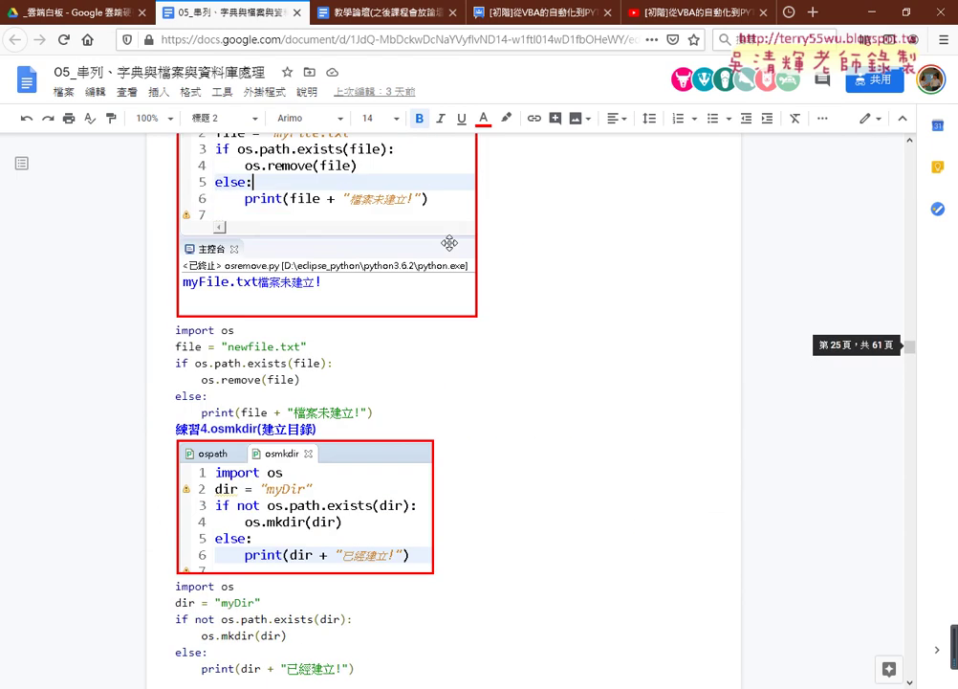
scroll(451, 243, "up", 5)
scroll(450, 242, "up", 4)
scroll(450, 243, "up", 4)
scroll(450, 243, "up", 1)
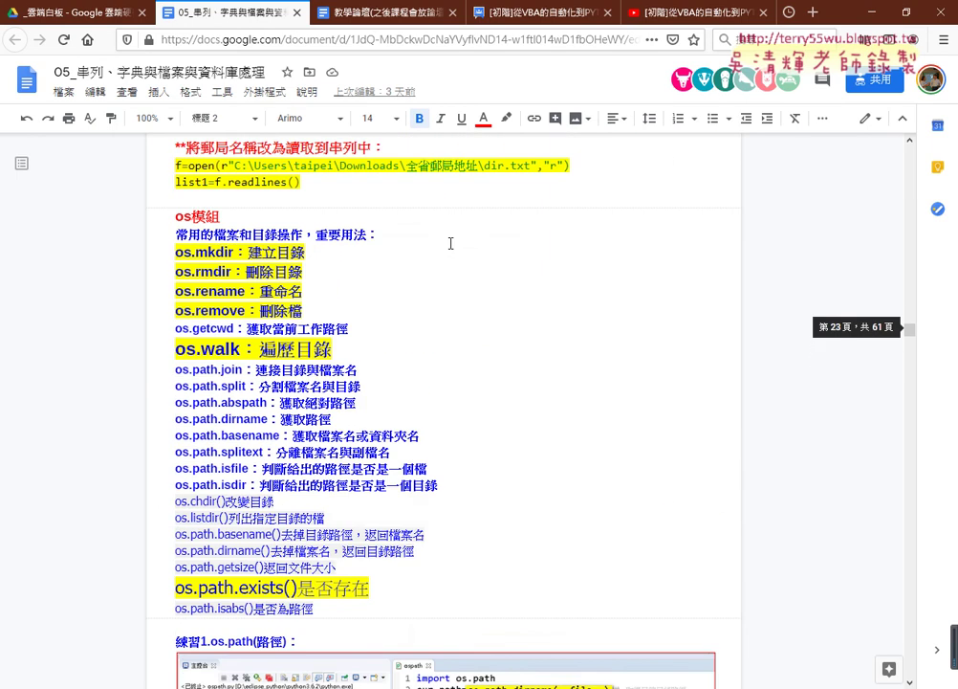
scroll(450, 243, "up", 4)
scroll(450, 243, "up", 3)
scroll(450, 243, "up", 4)
scroll(450, 243, "up", 3)
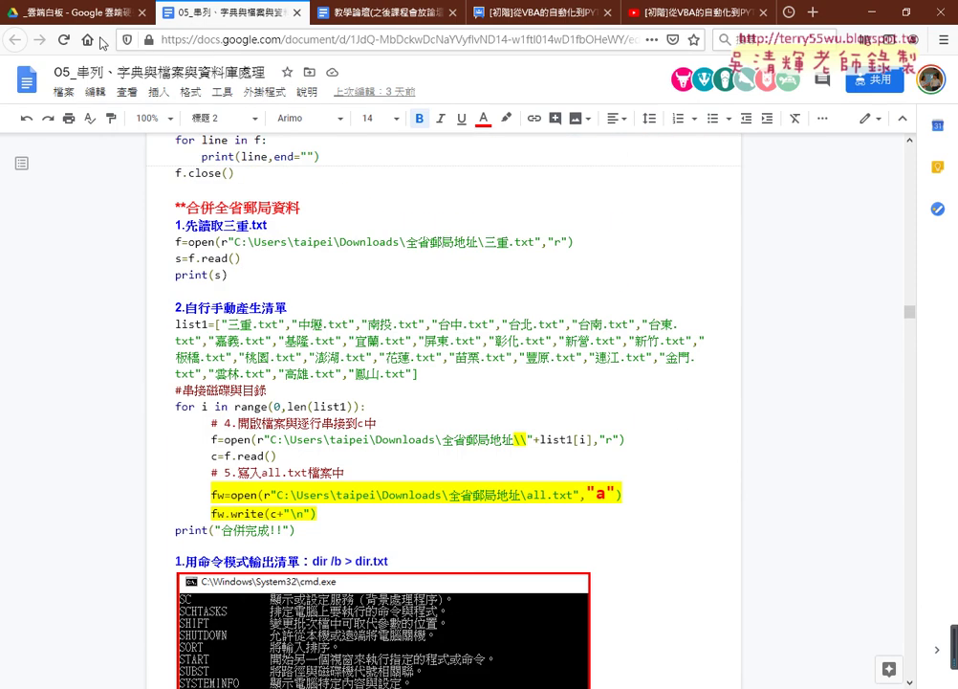
left_click(77, 13)
Go up to the course folder, open 02_範例檔, preview 全省郵局地址.zip and download it
left_click(21, 44)
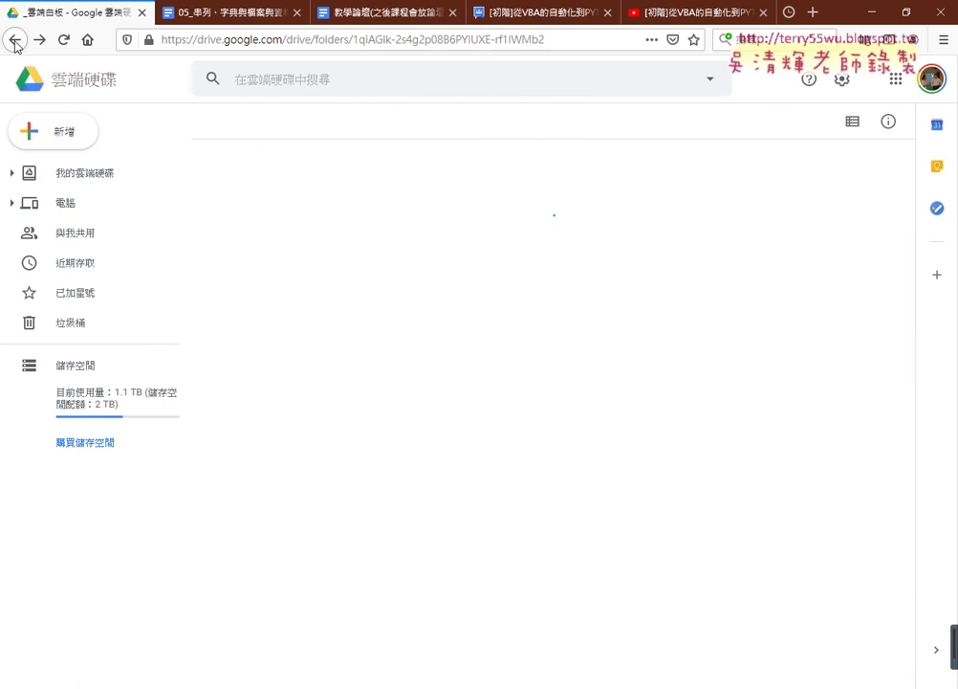
left_click(616, 215)
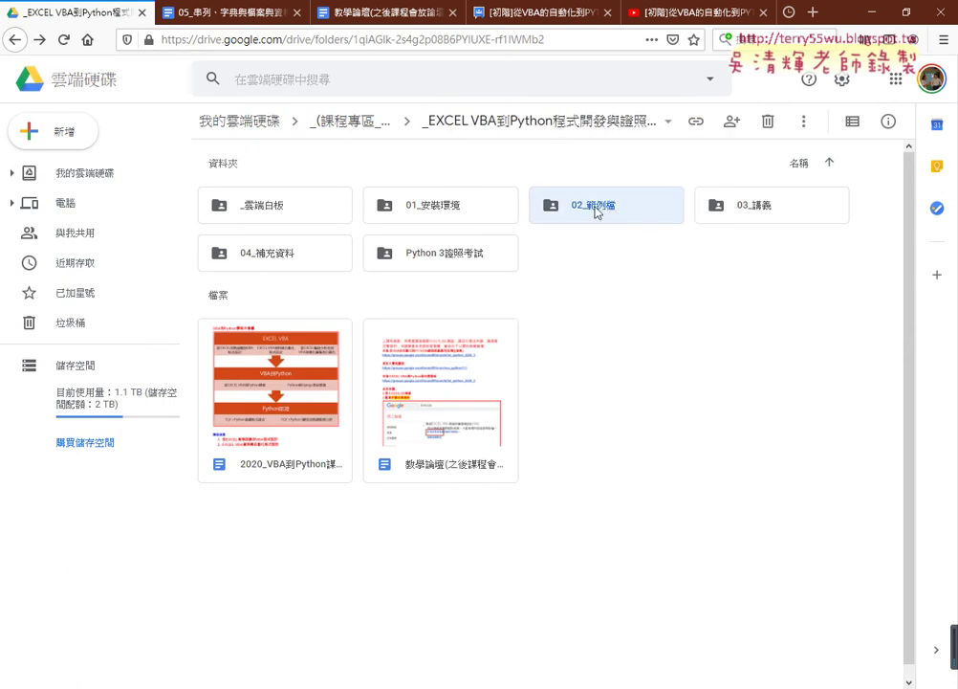
double_click(594, 216)
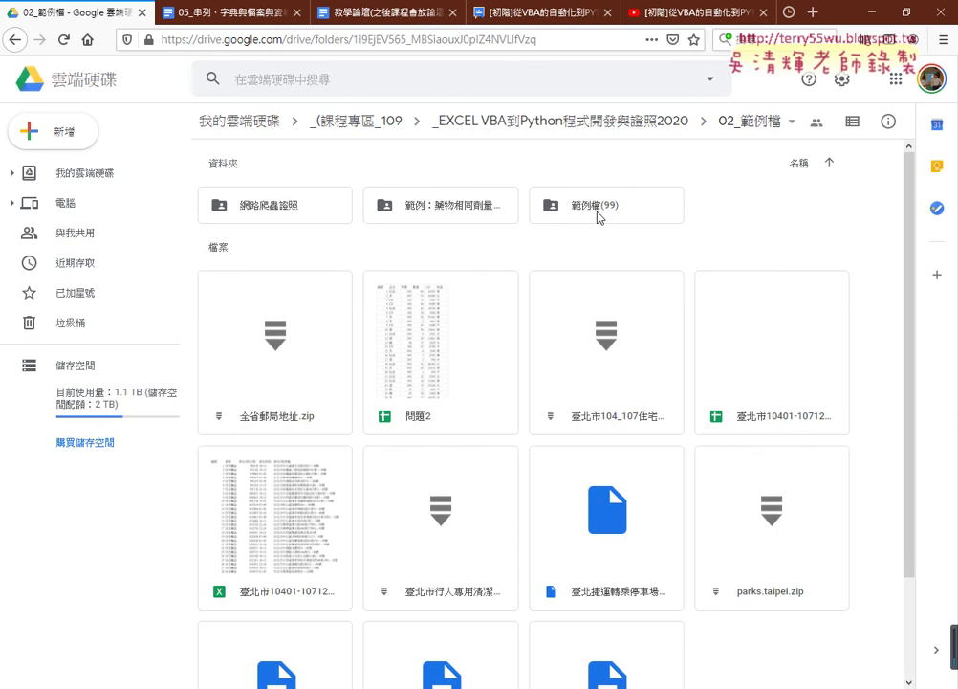
left_click(306, 339)
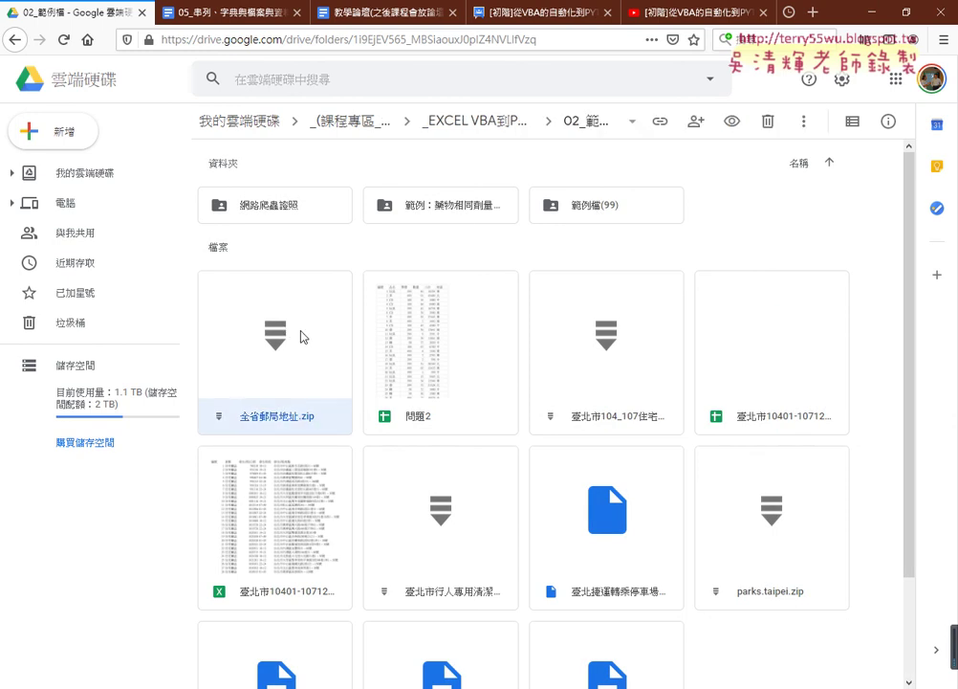
double_click(303, 341)
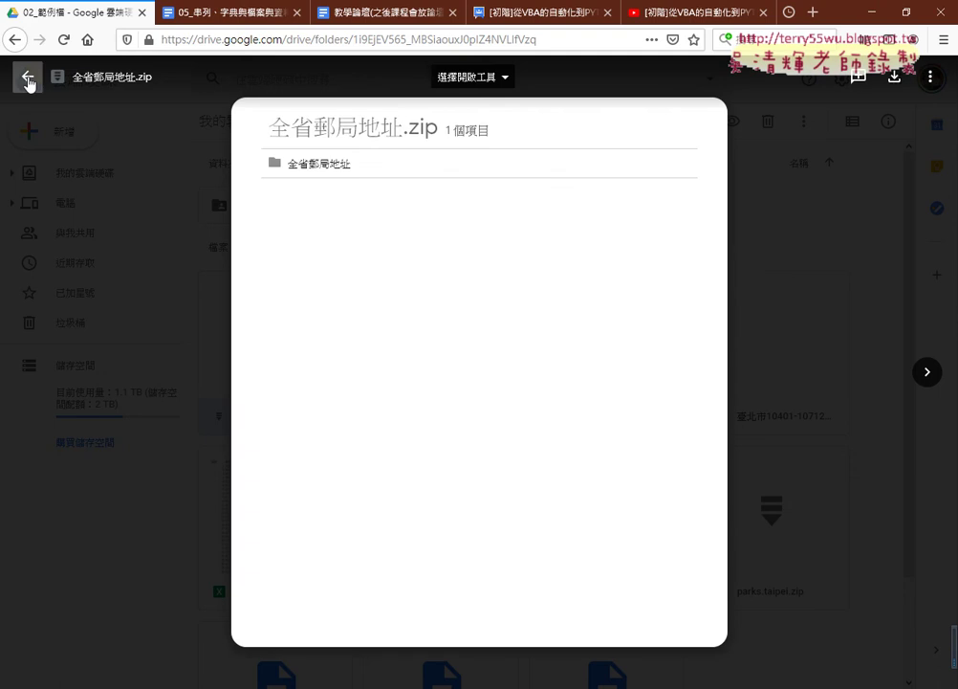
left_click(27, 77)
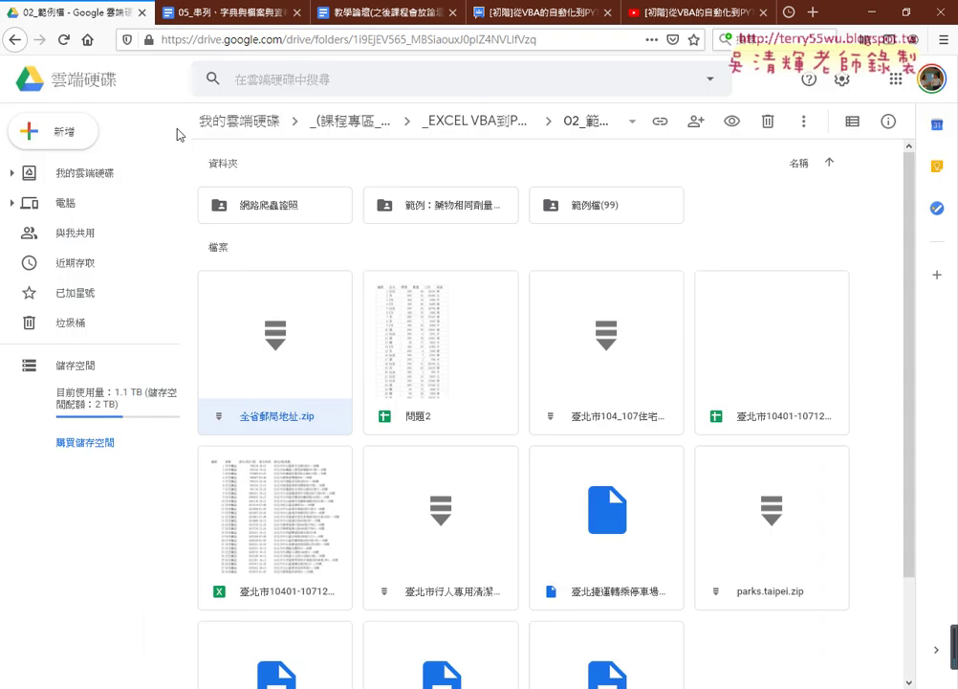
double_click(311, 358)
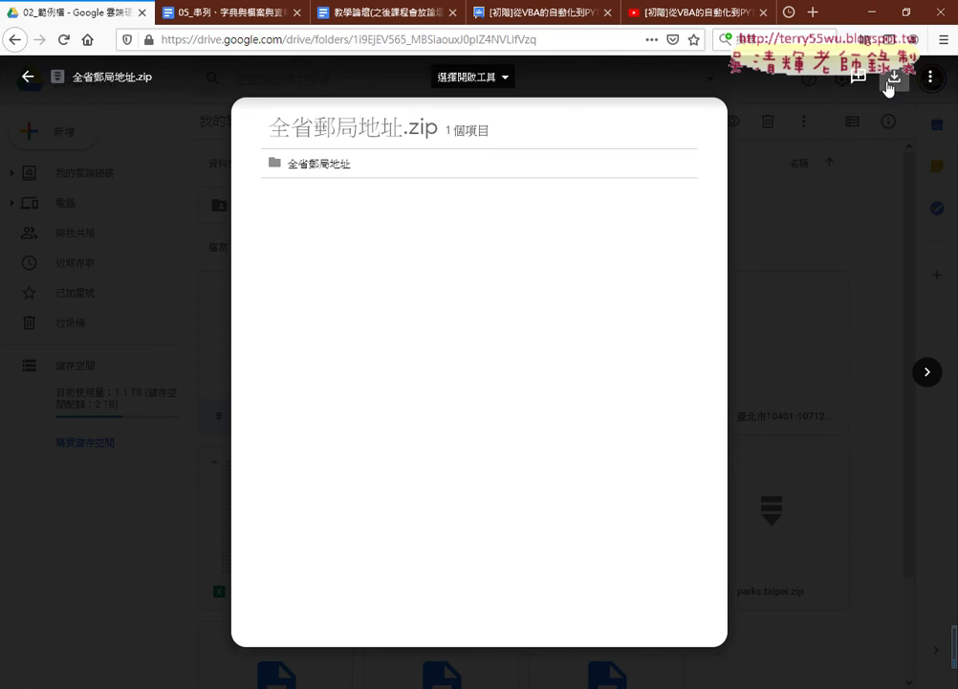
left_click(893, 82)
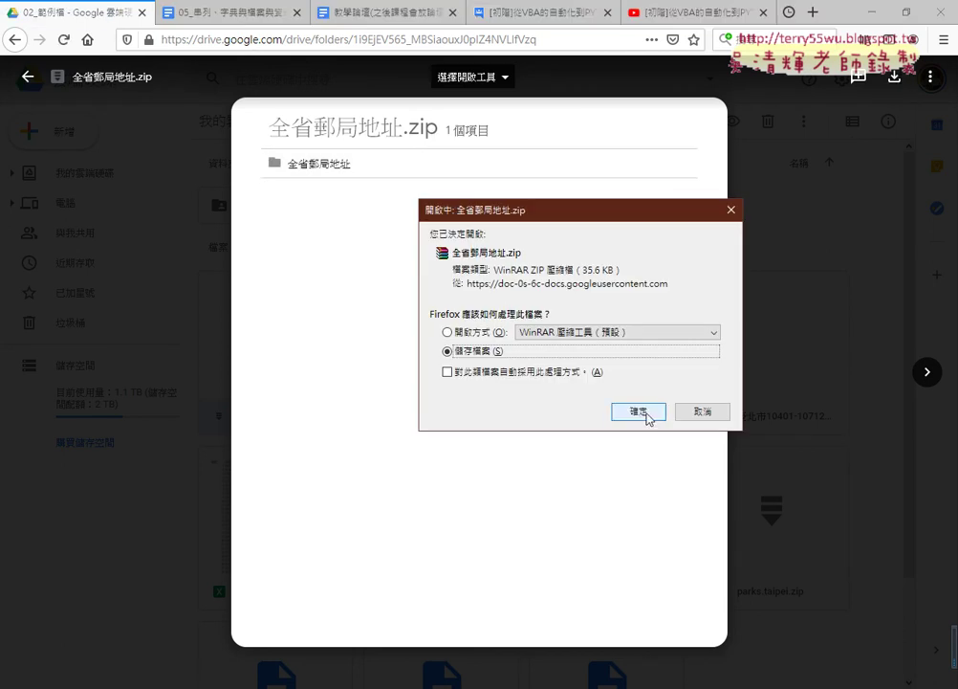
Save the 35.6 KB 全省郵局地址.zip into the 下載 (Downloads) folder
left_click(646, 413)
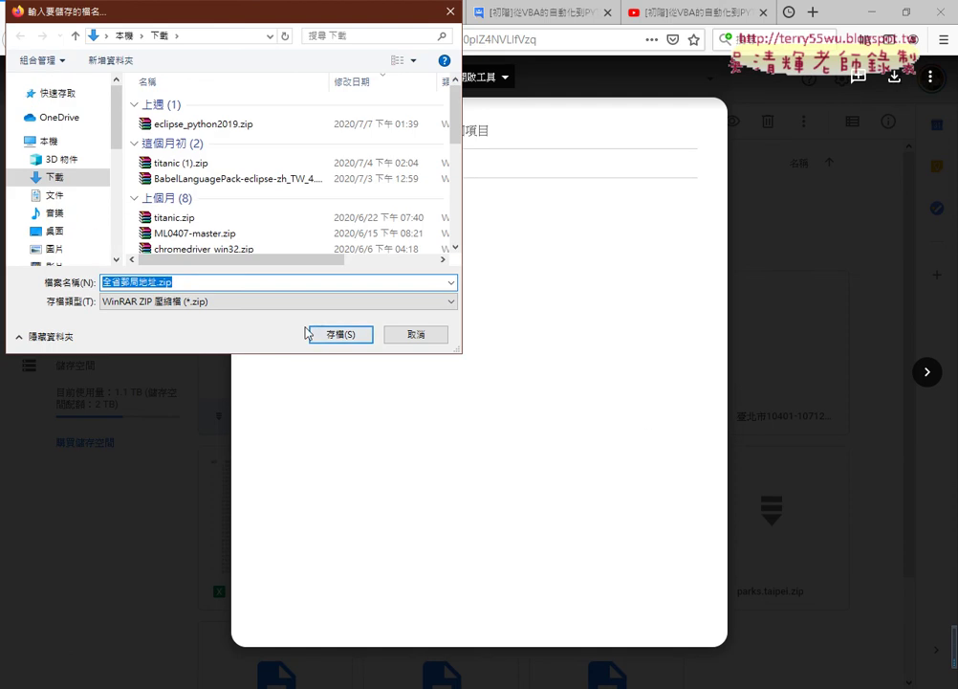
left_click(339, 334)
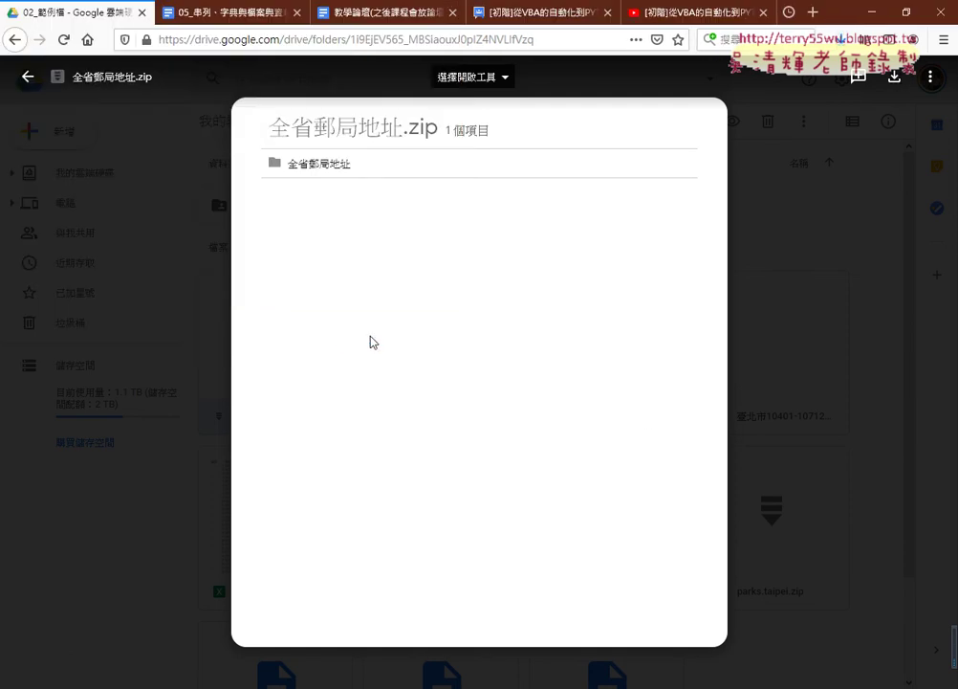
Extract 全省郵局地址.zip into the Downloads folder with 解壓縮至此
mouse_move(822, 373)
left_click(28, 81)
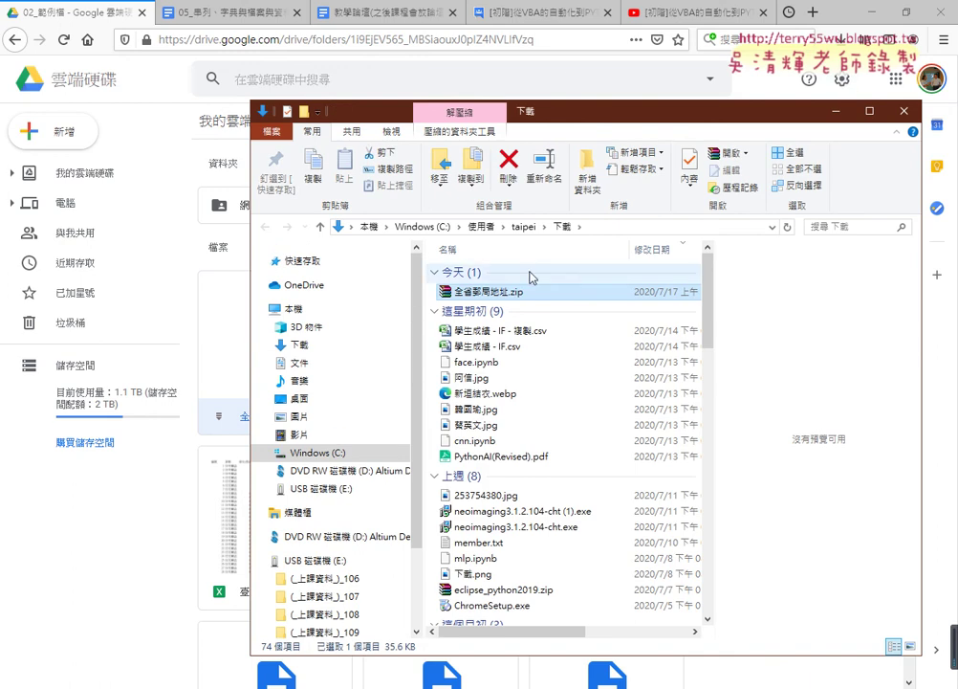
right_click(613, 291)
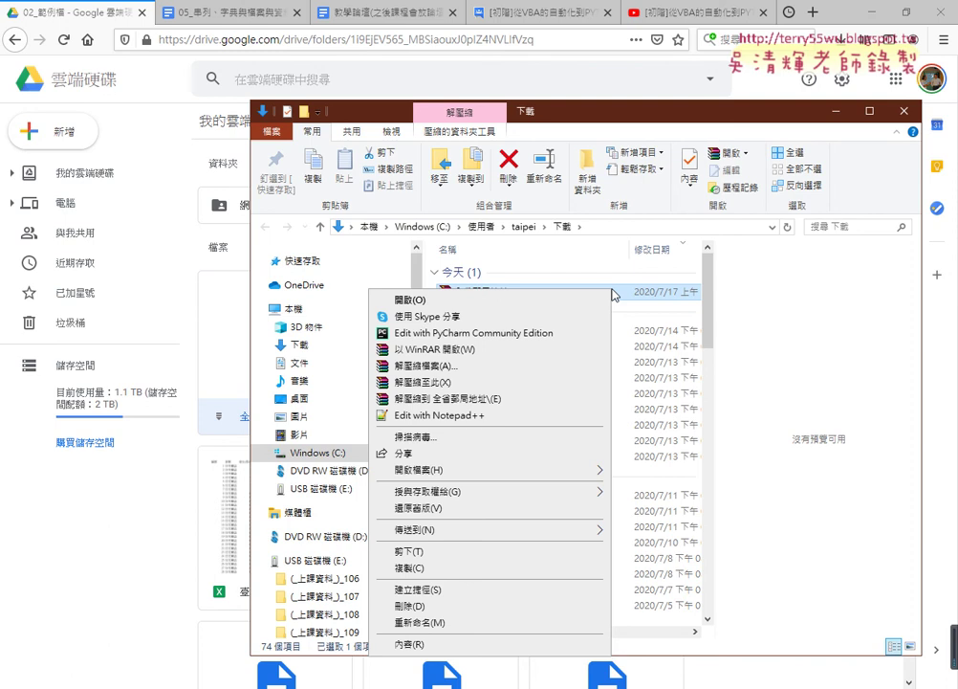
left_click(525, 382)
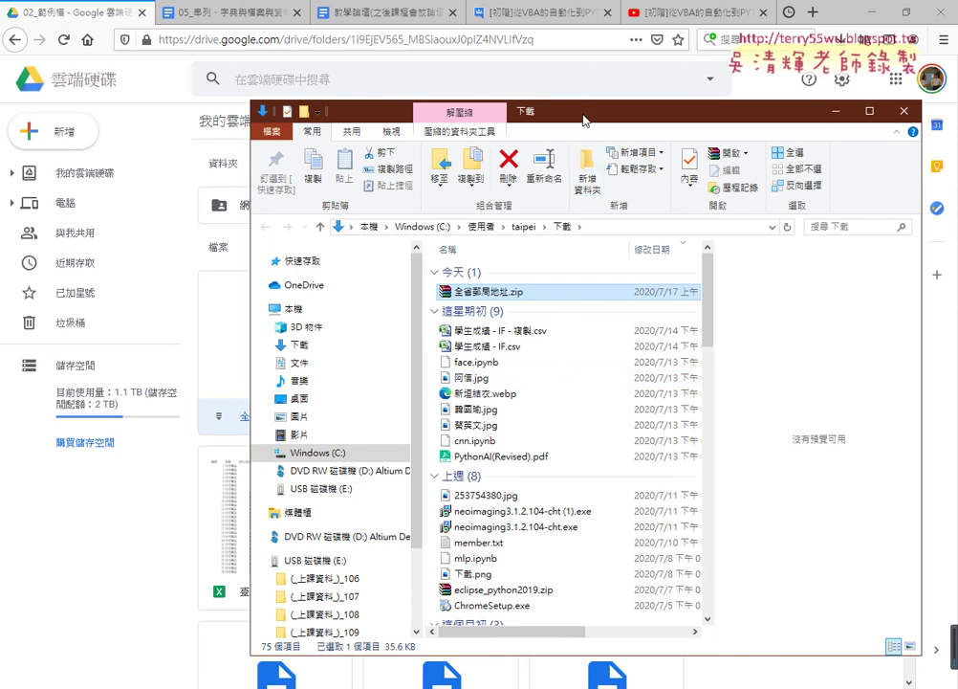
Enlarge the File Explorer window so the new 全省郵局地址 folder and type column show
left_click_drag(586, 121, 411, 30)
left_click_drag(758, 316, 890, 317)
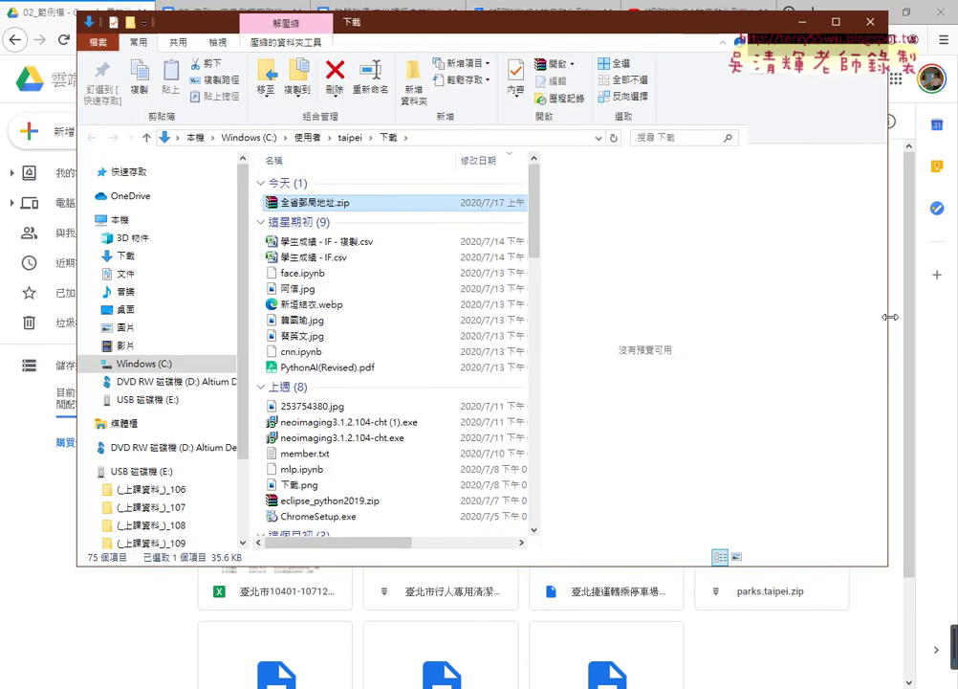
left_click_drag(674, 244, 685, 516)
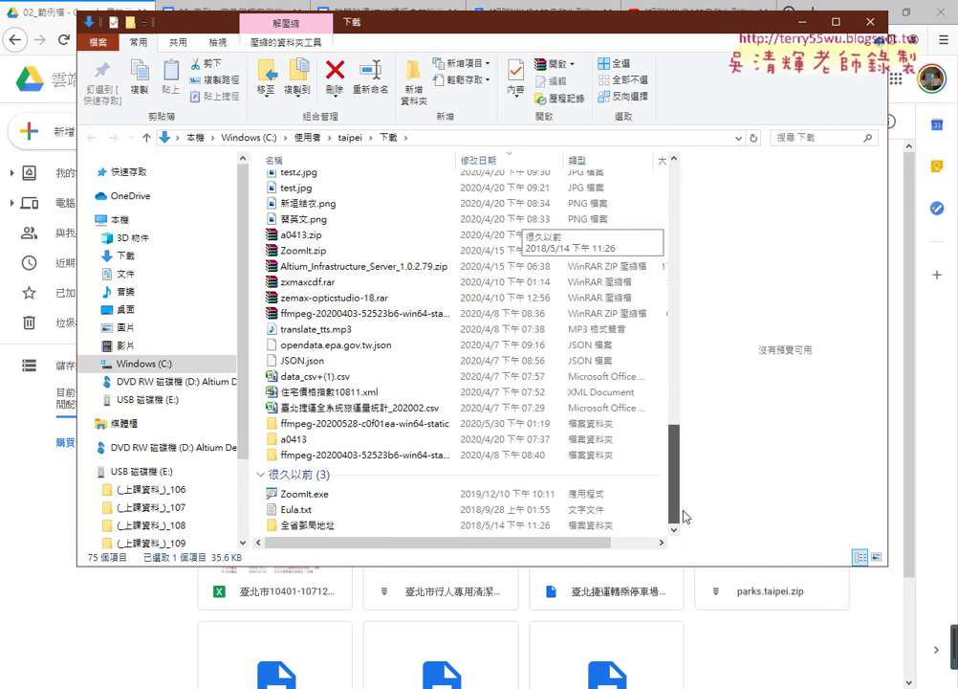
Open the extracted 全省郵局地址 folder and browse its 25 city .txt files
double_click(497, 526)
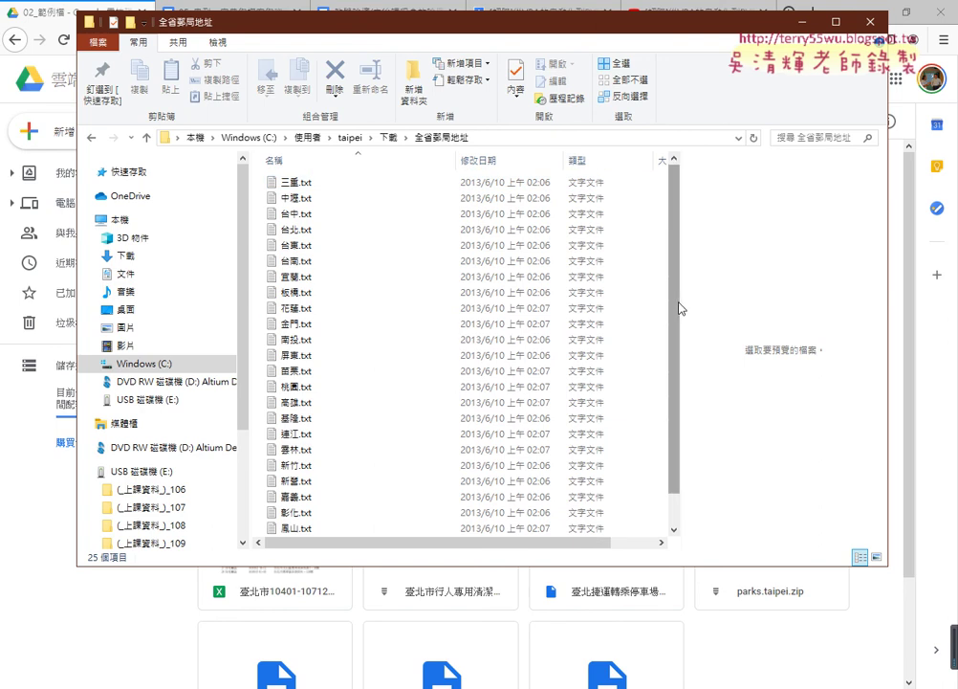
scroll(622, 316, "down", 1)
scroll(478, 278, "up", 1)
Open 三重.txt in Notepad, read its post office addresses, then close it
double_click(339, 182)
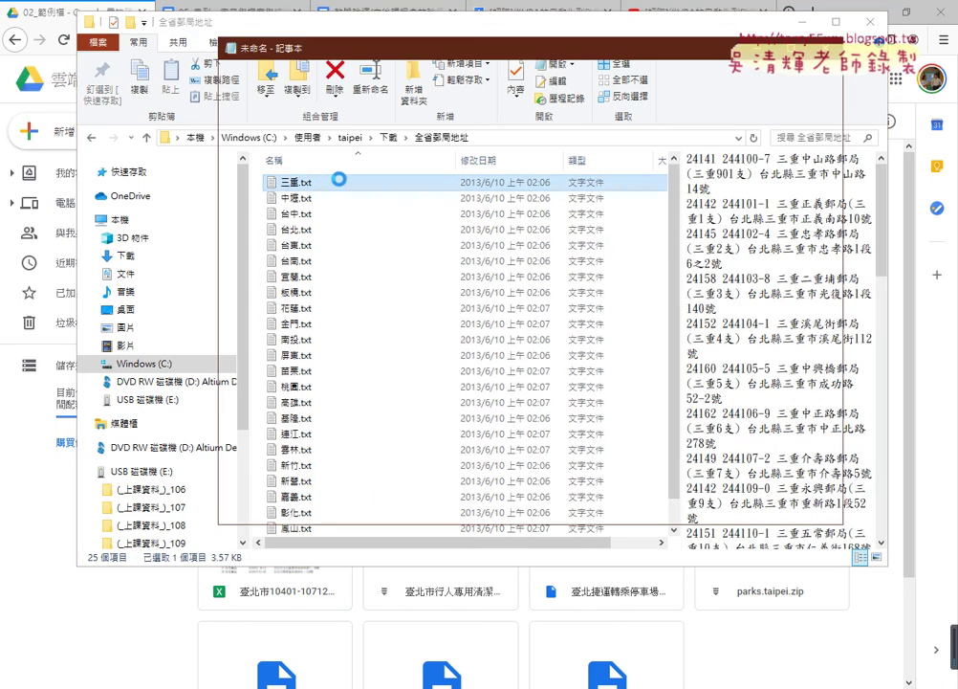
left_click_drag(328, 25, 316, 38)
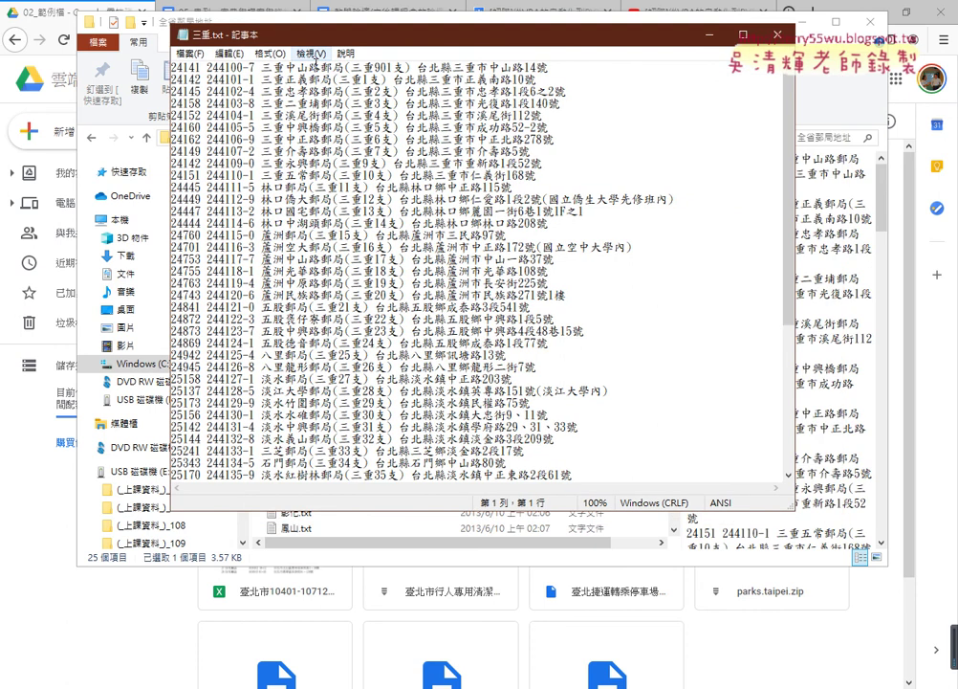
left_click(202, 68)
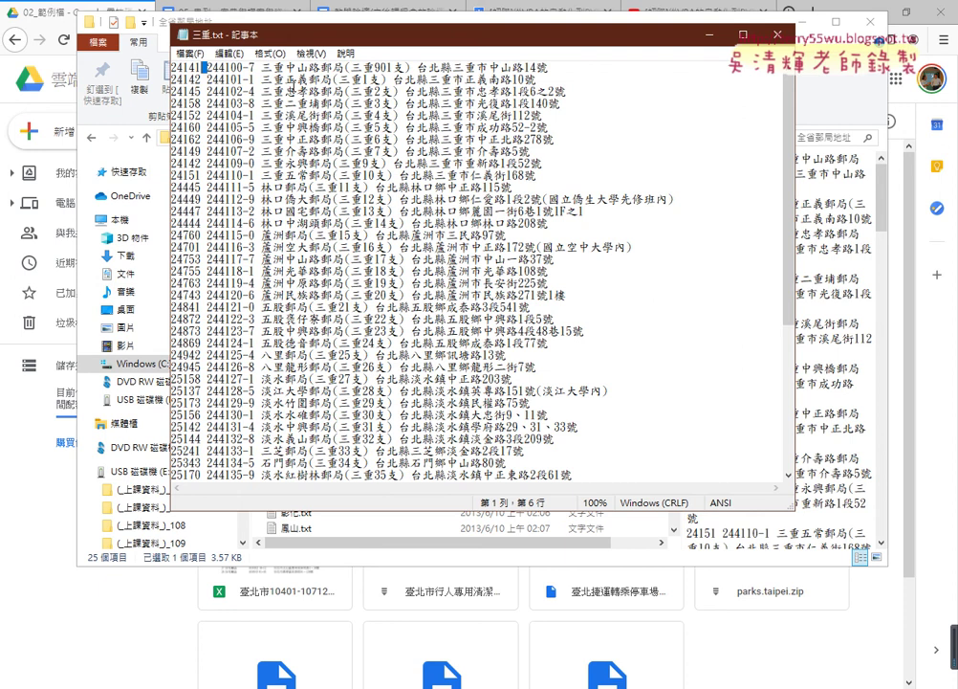
left_click(776, 34)
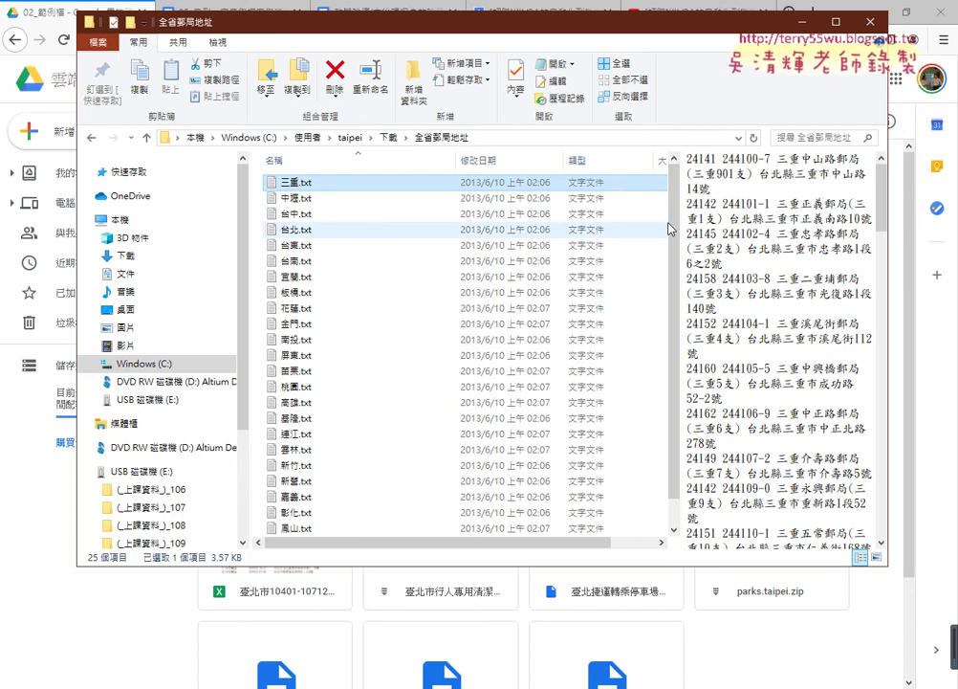
Select all 25 city files from 豐原.txt upward, then reopen 三重.txt in Notepad
scroll(660, 249, "down", 1)
left_click(628, 528)
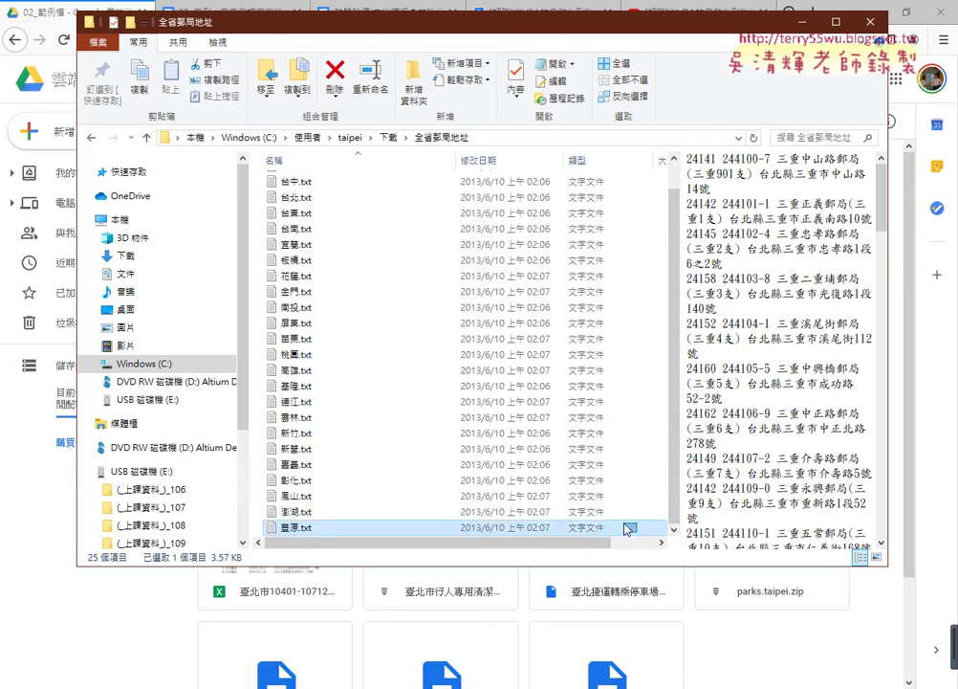
left_click_drag(628, 528, 463, 93)
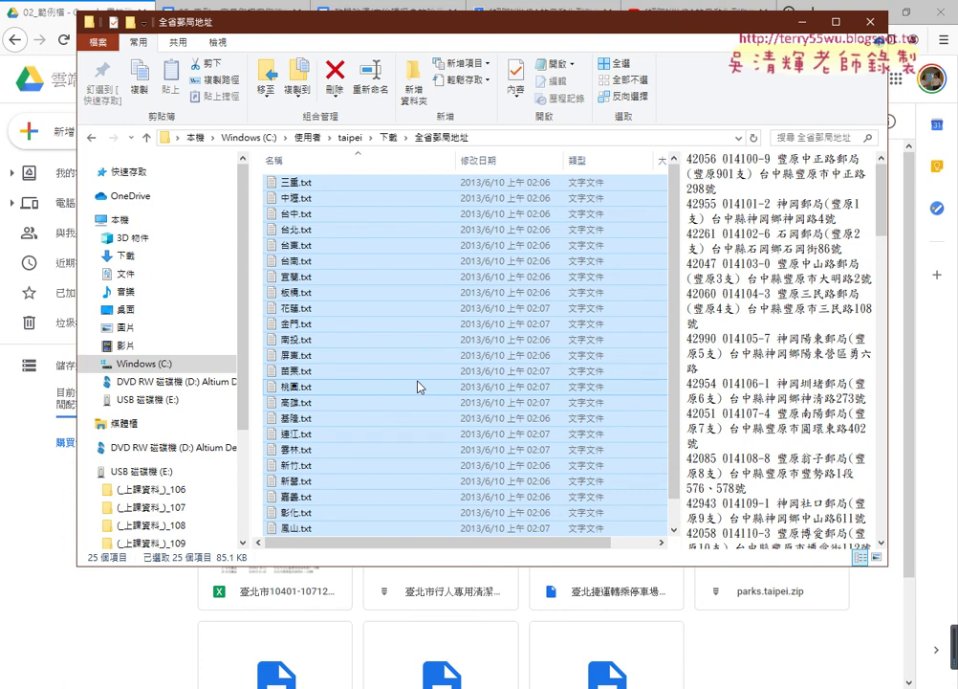
double_click(334, 183)
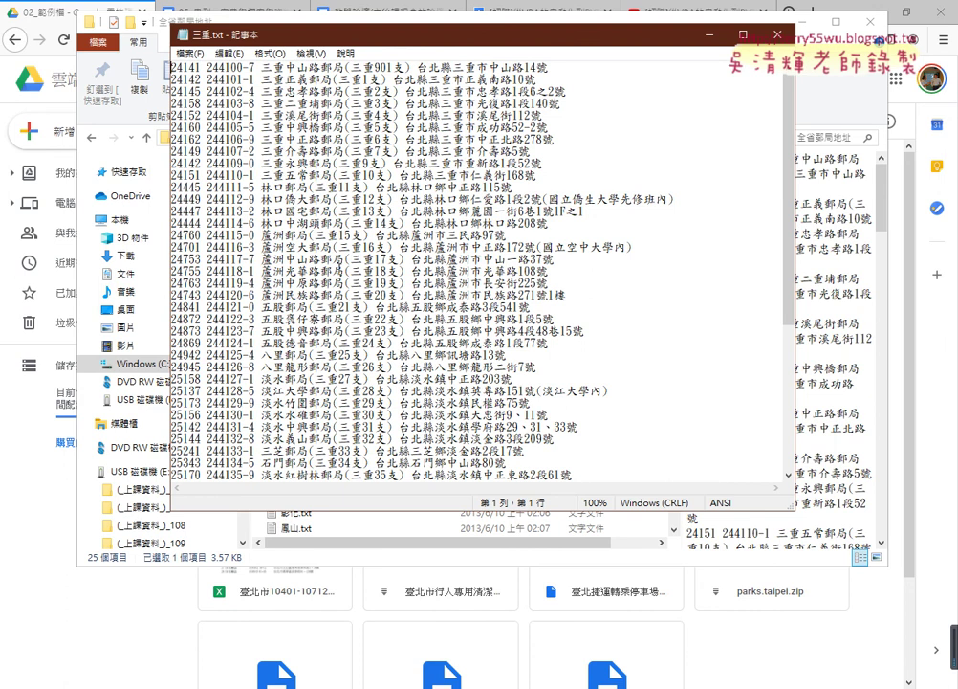
Select all text in 三重.txt, close it, preview 金門.txt, then close Explorer
key("ctrl+a")
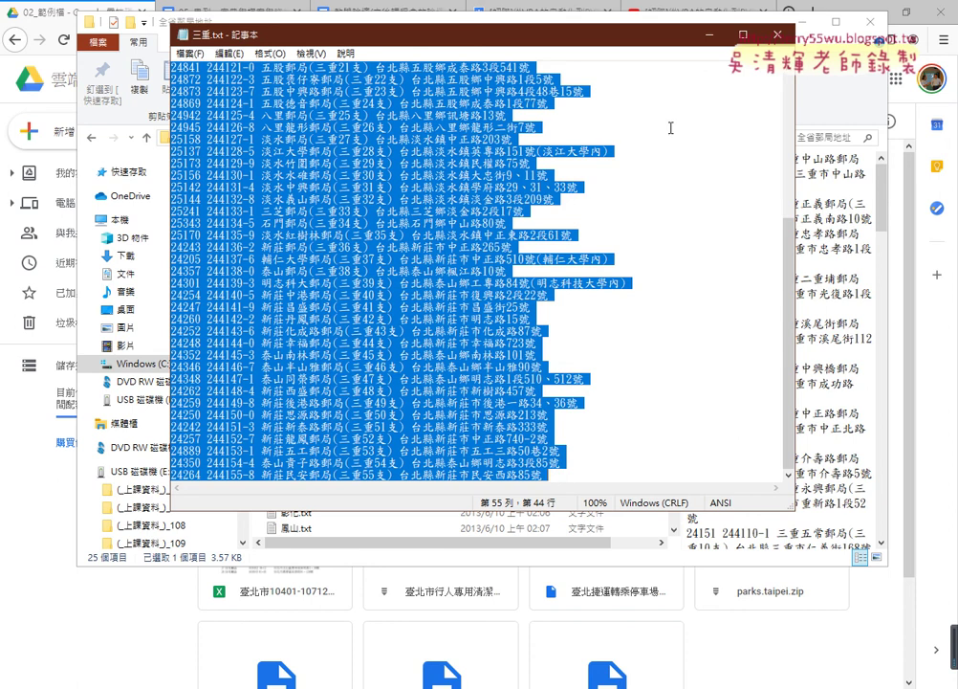
left_click(772, 33)
left_click(658, 336)
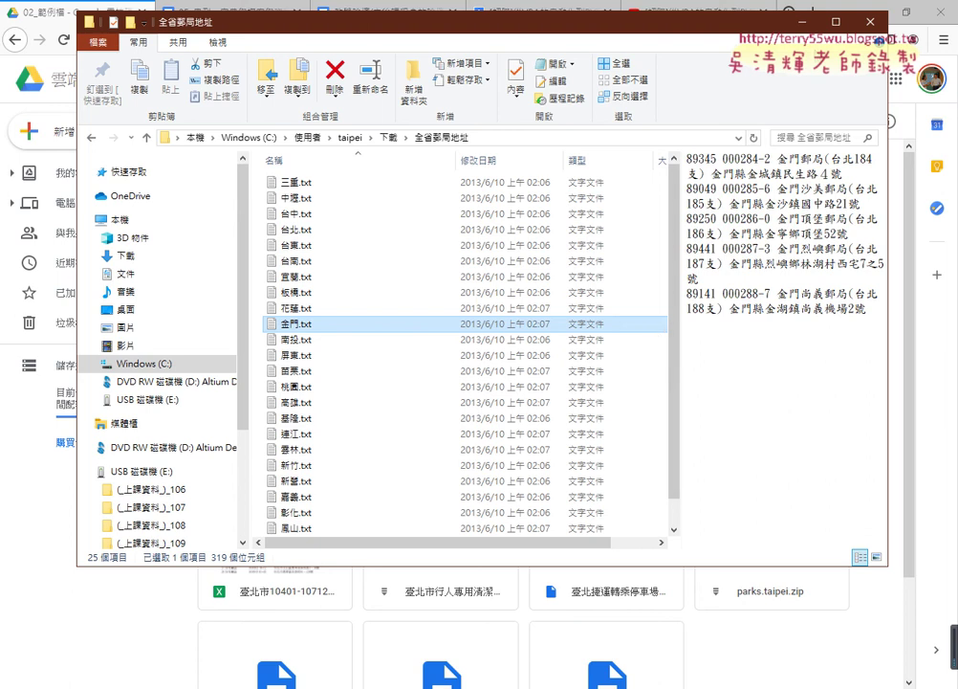
left_click(653, 8)
left_click(601, 15)
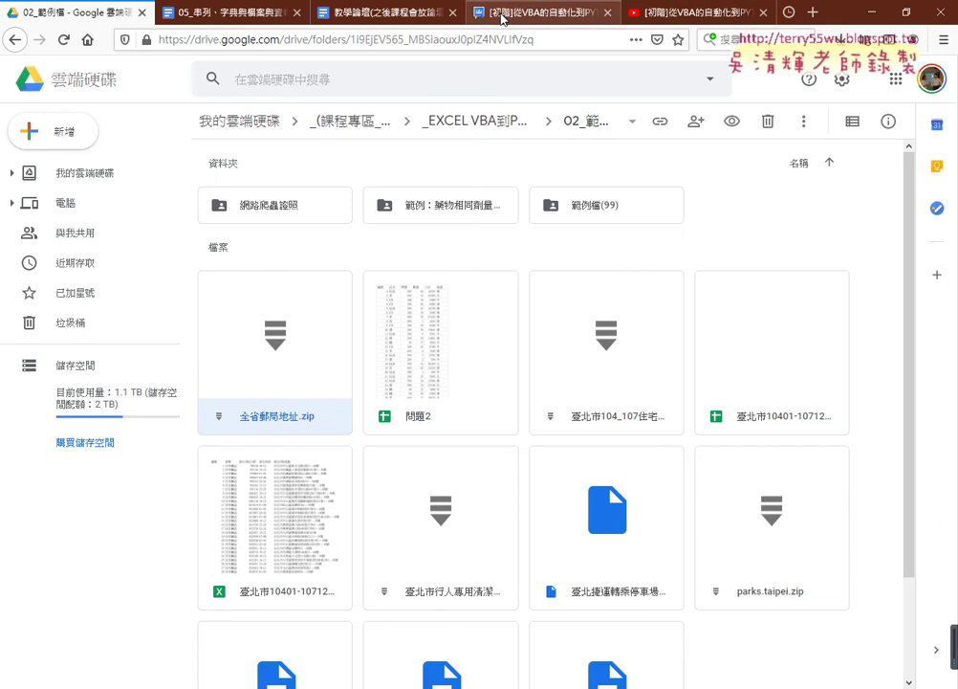
Highlight lesson topics 01 through 08 in the 爬蟲應用4 post
left_click_drag(400, 419, 281, 316)
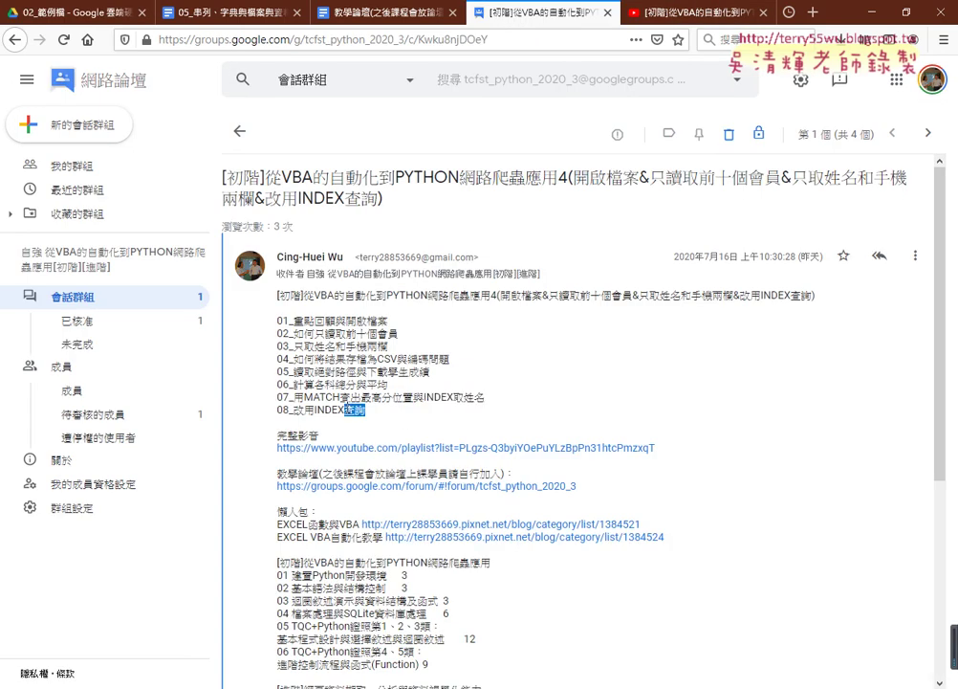